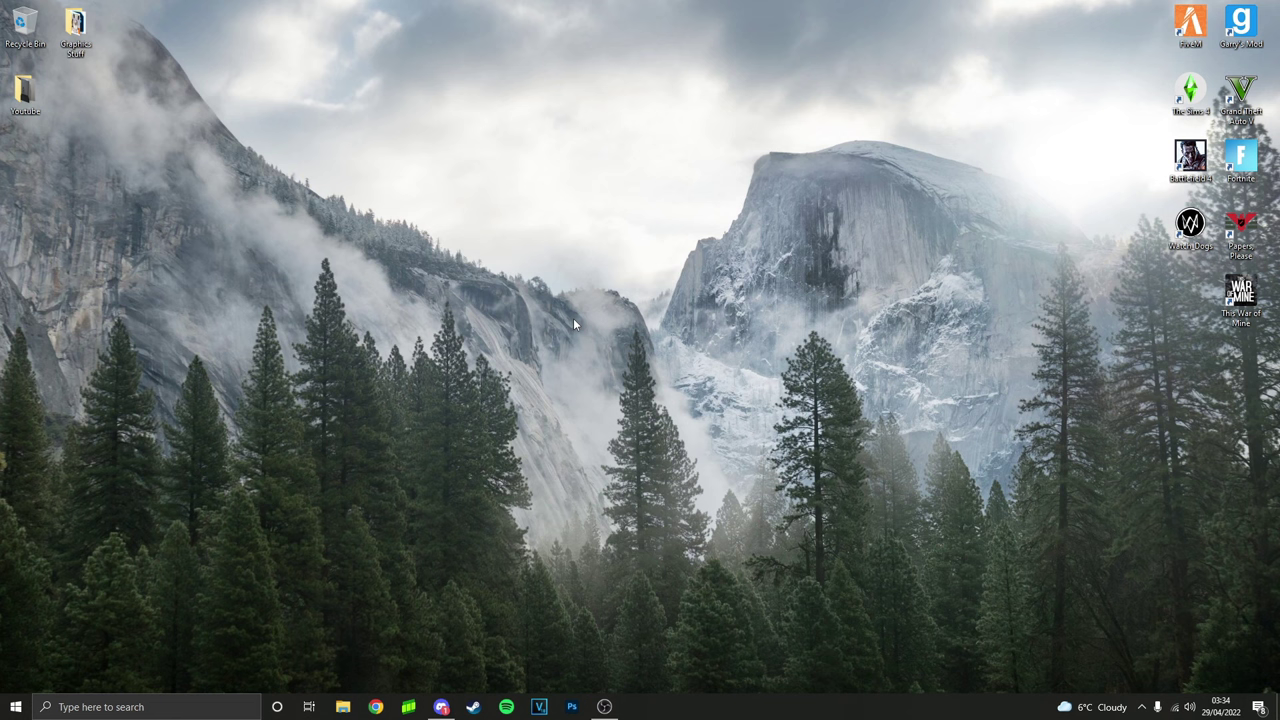
In Chrome, search Google for "mc command center" and open the MCCC Downloads page on the mod's site
{"action": "left_click", "coordinate": [374, 708]}
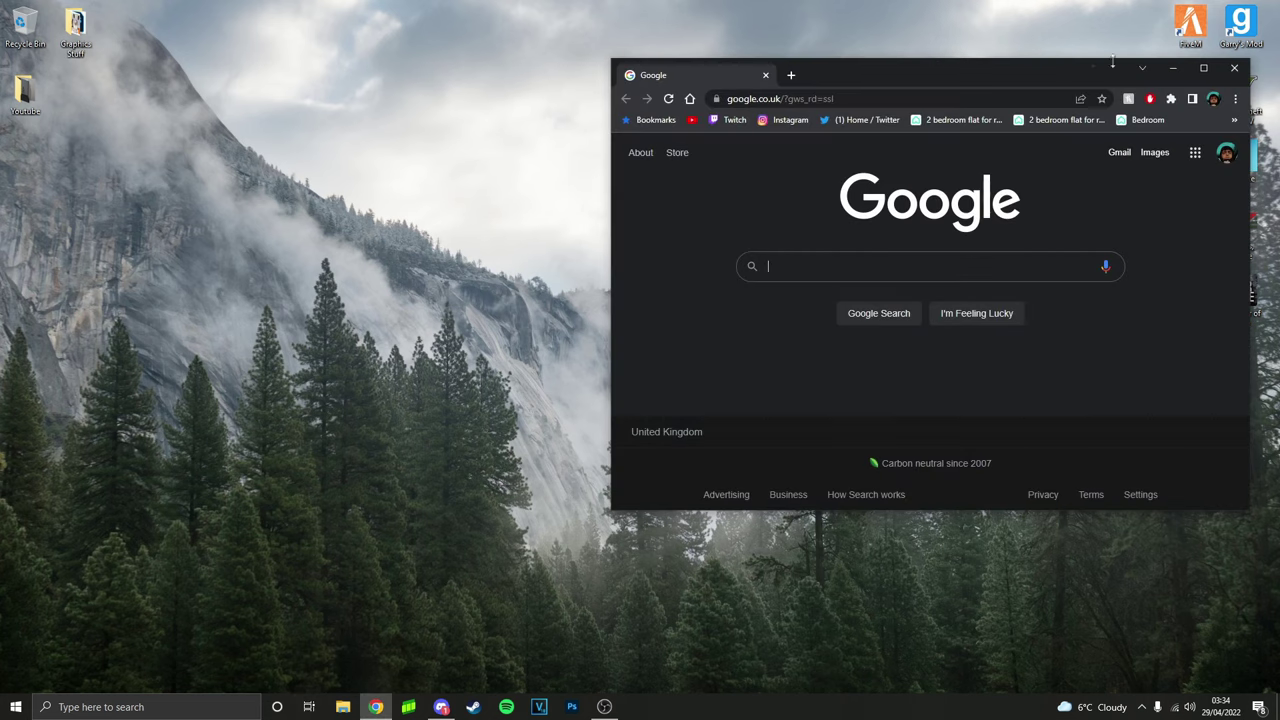
{"action": "left_click", "coordinate": [1204, 68]}
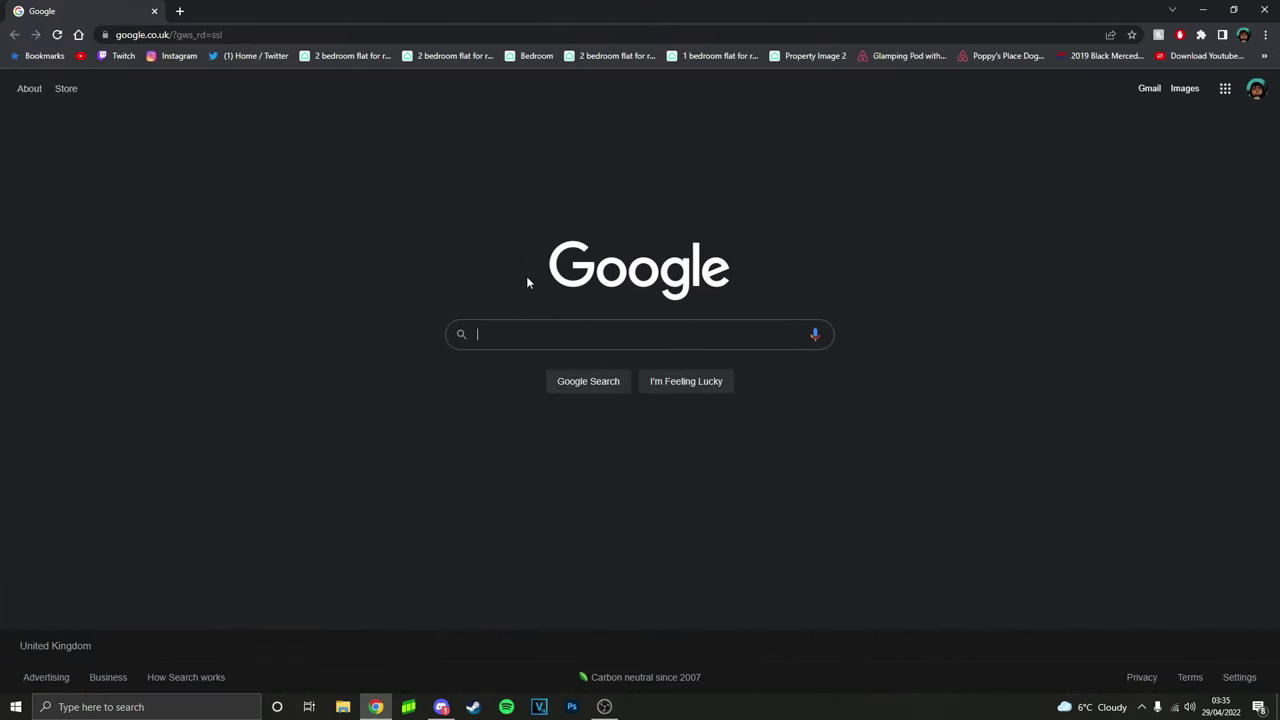
{"action": "type", "text": "mc"}
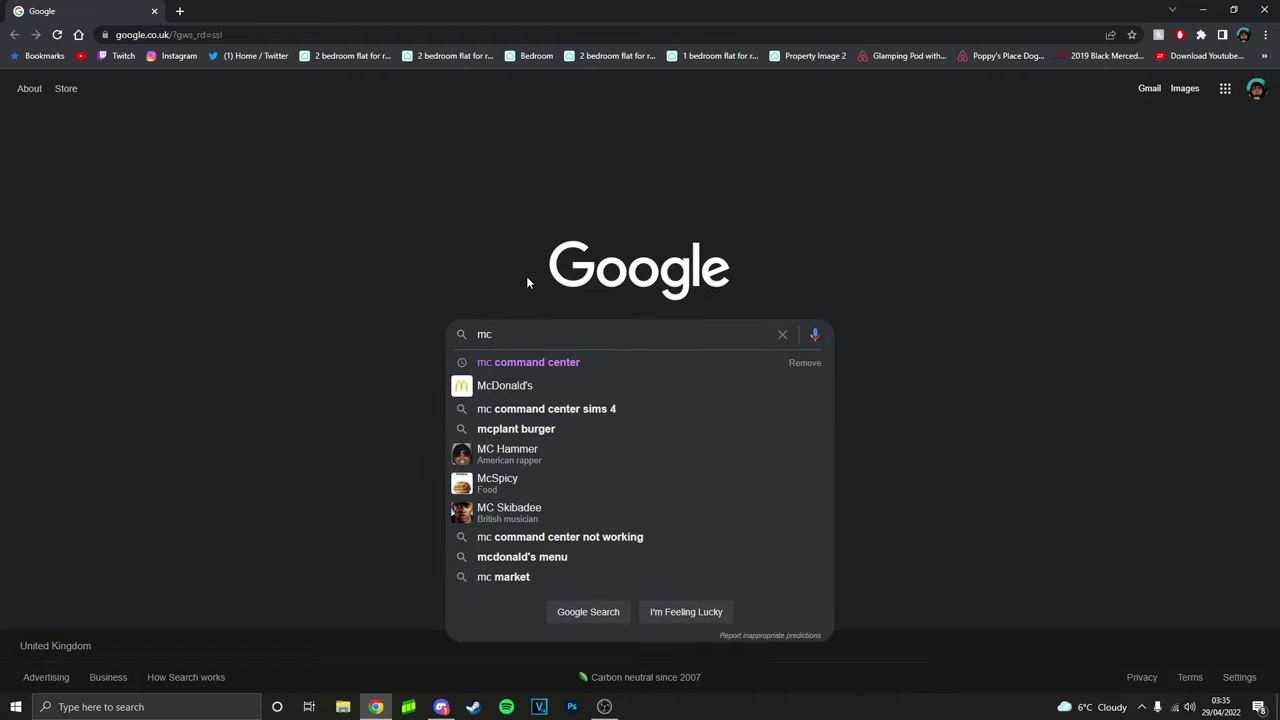
{"action": "type", "text": " command center"}
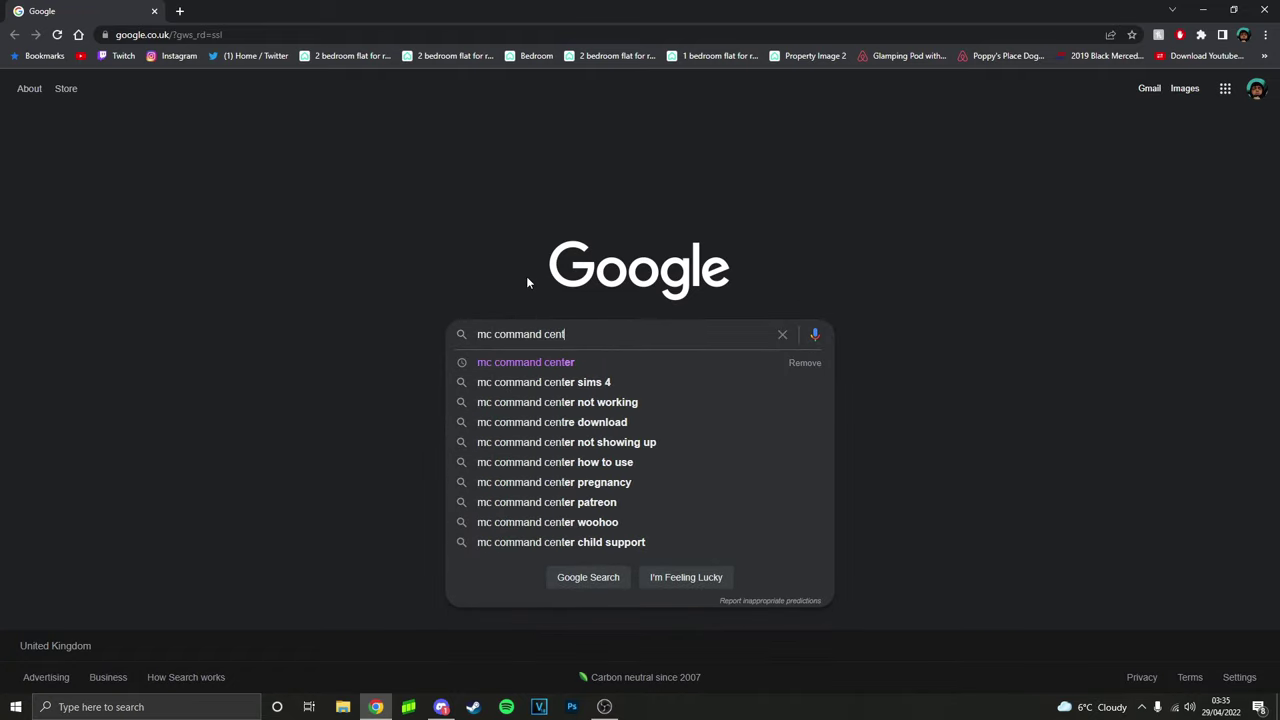
{"action": "key", "text": "Return"}
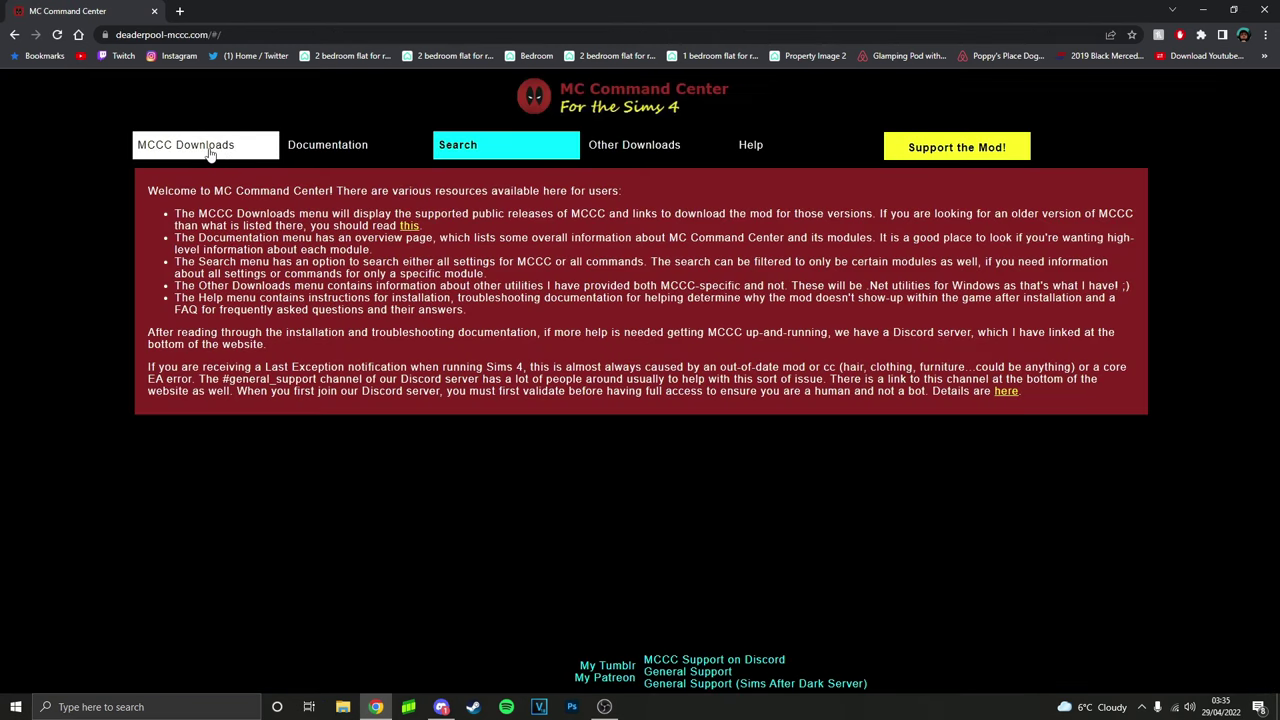
{"action": "left_click", "coordinate": [210, 153]}
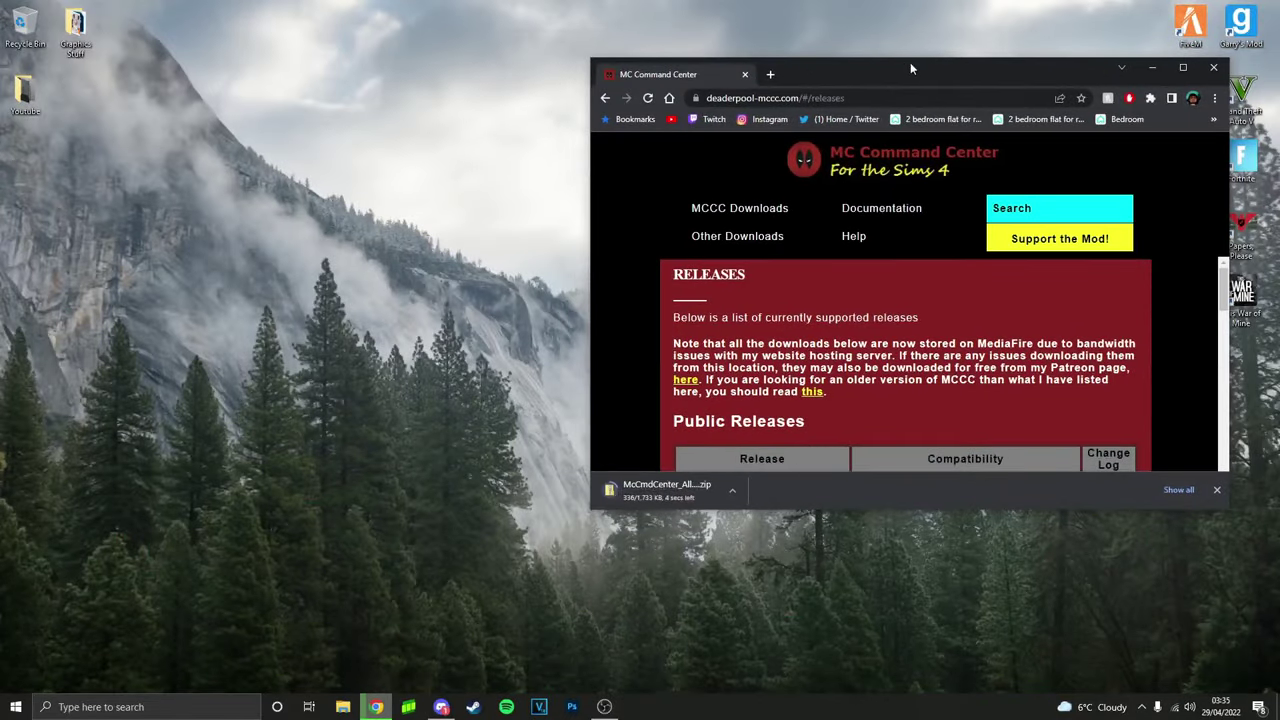
Switch to File Explorer and open the Mods folder in Documents > Electronic Arts > The Sims 4
{"action": "left_click", "coordinate": [344, 712]}
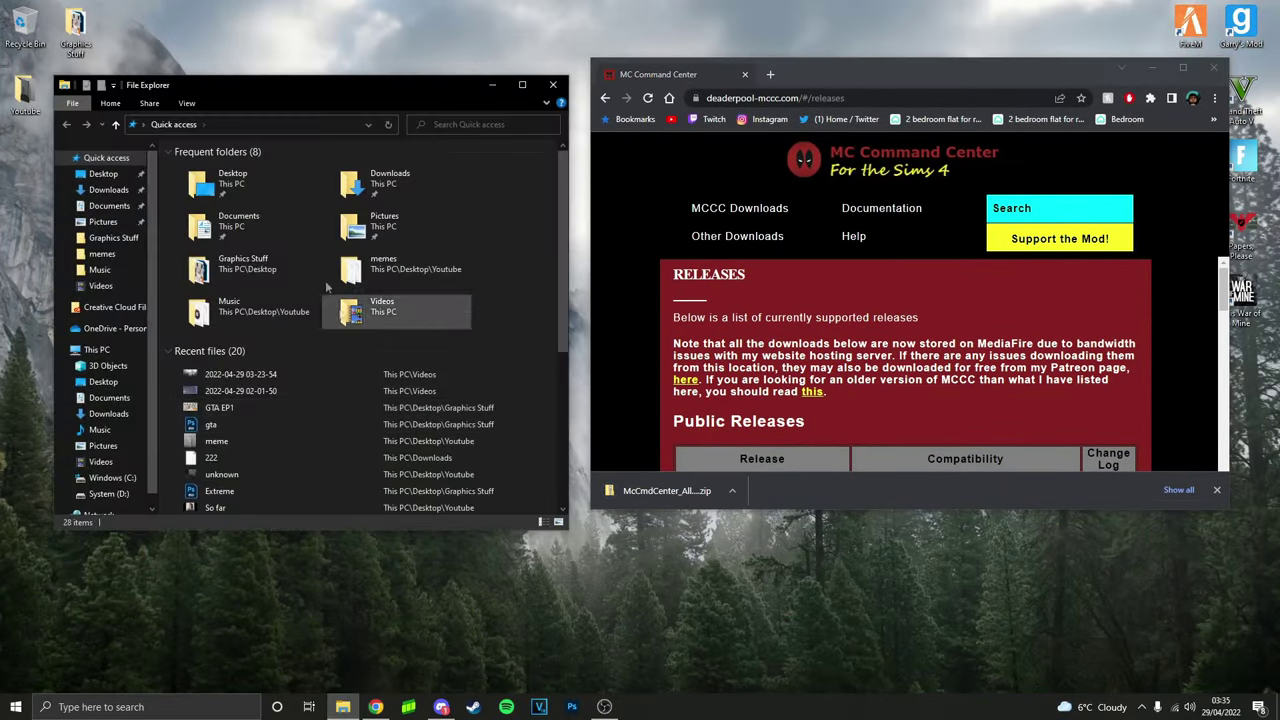
{"action": "left_click", "coordinate": [110, 206]}
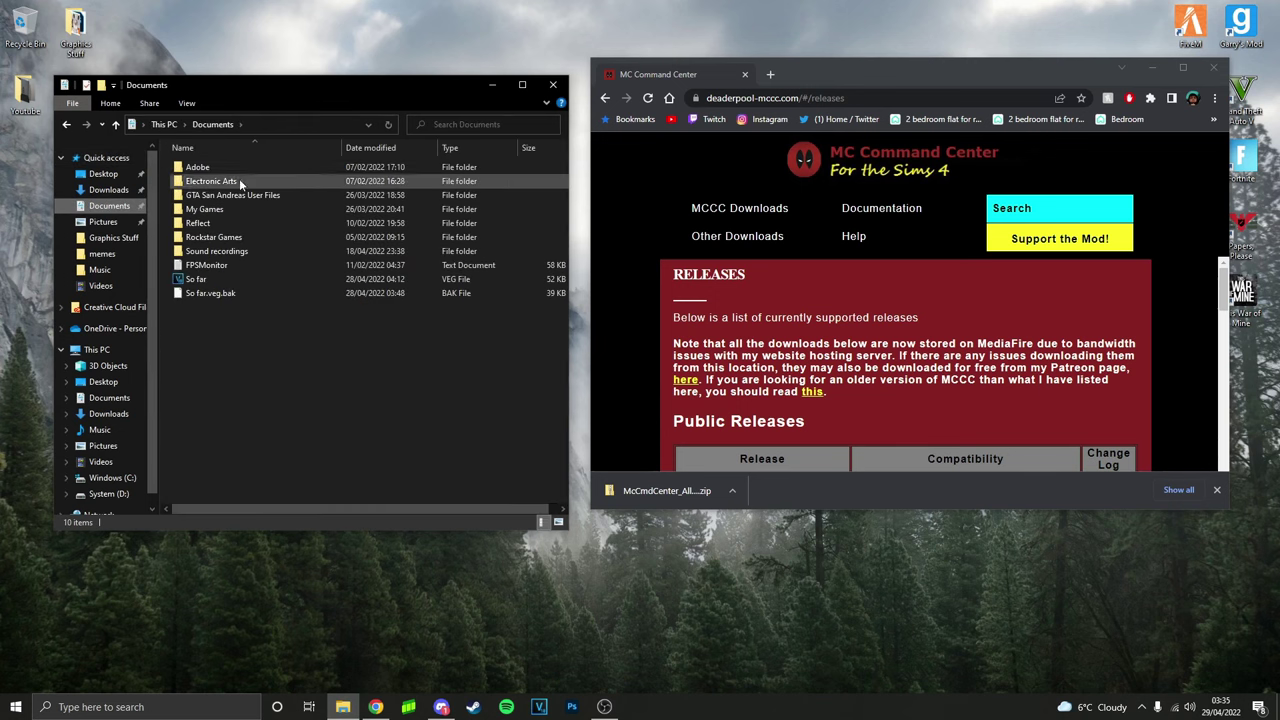
{"action": "double_click", "coordinate": [240, 182]}
{"action": "double_click", "coordinate": [240, 167]}
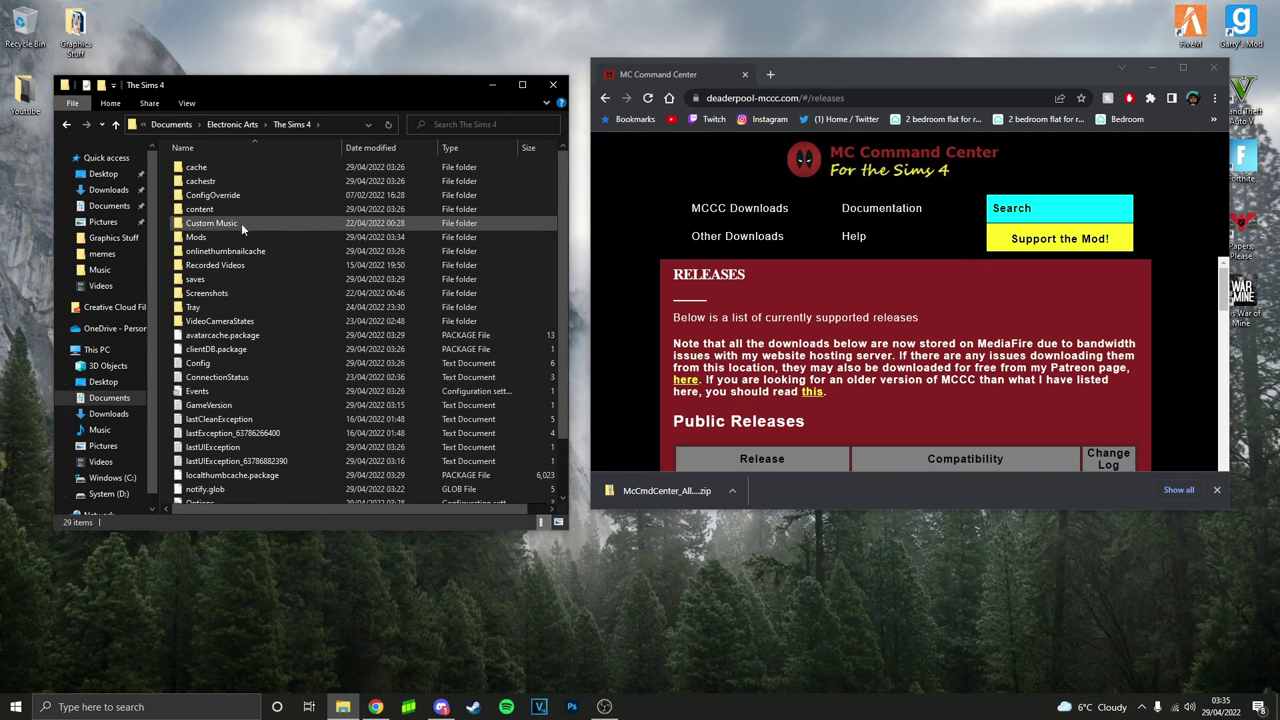
{"action": "double_click", "coordinate": [230, 237]}
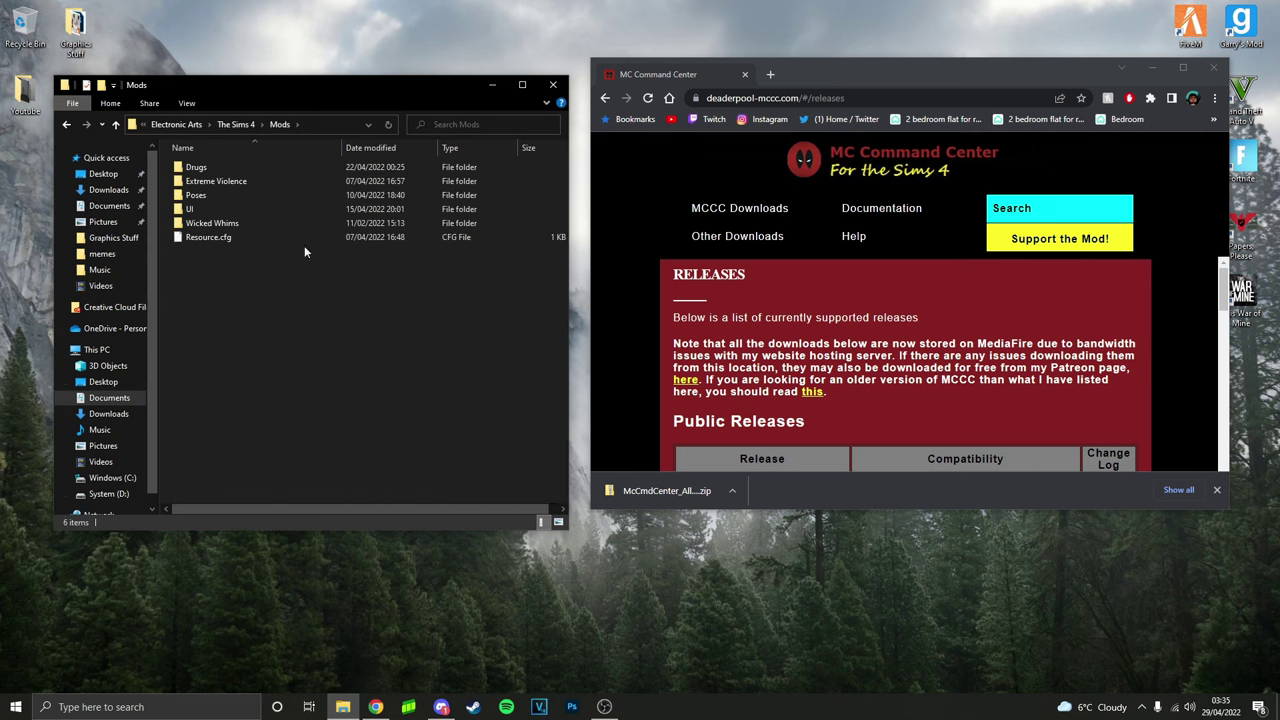
Create a folder named MC inside the Mods folder, look inside it and return to Mods
{"action": "left_click_drag", "start_coordinate": [244, 338], "coordinate": [287, 244]}
{"action": "right_click", "coordinate": [286, 295]}
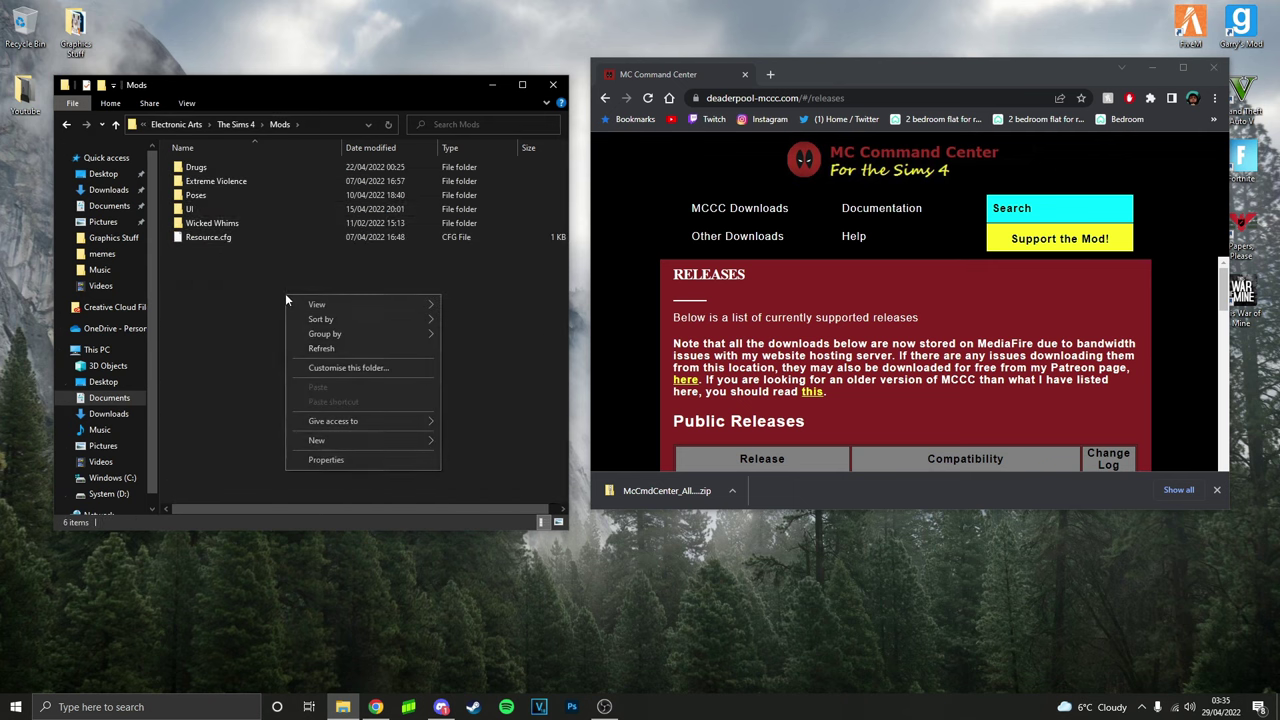
{"action": "mouse_move", "coordinate": [350, 440]}
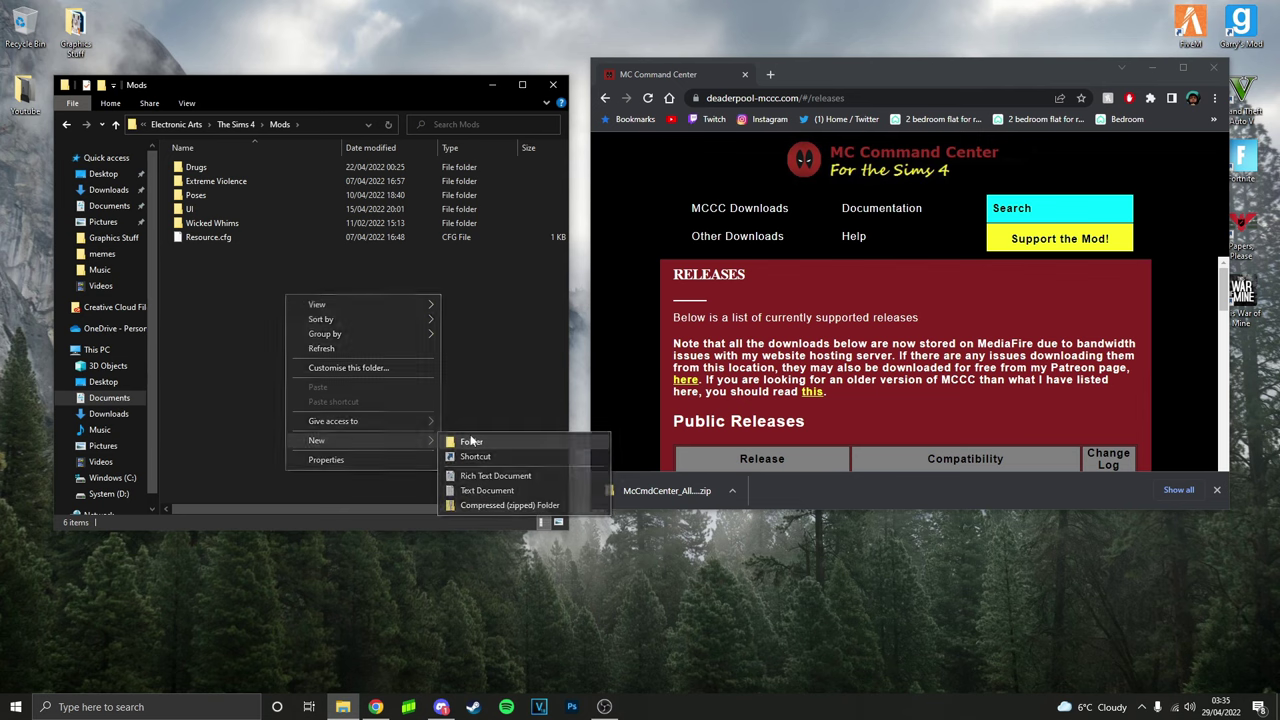
{"action": "left_click", "coordinate": [470, 438]}
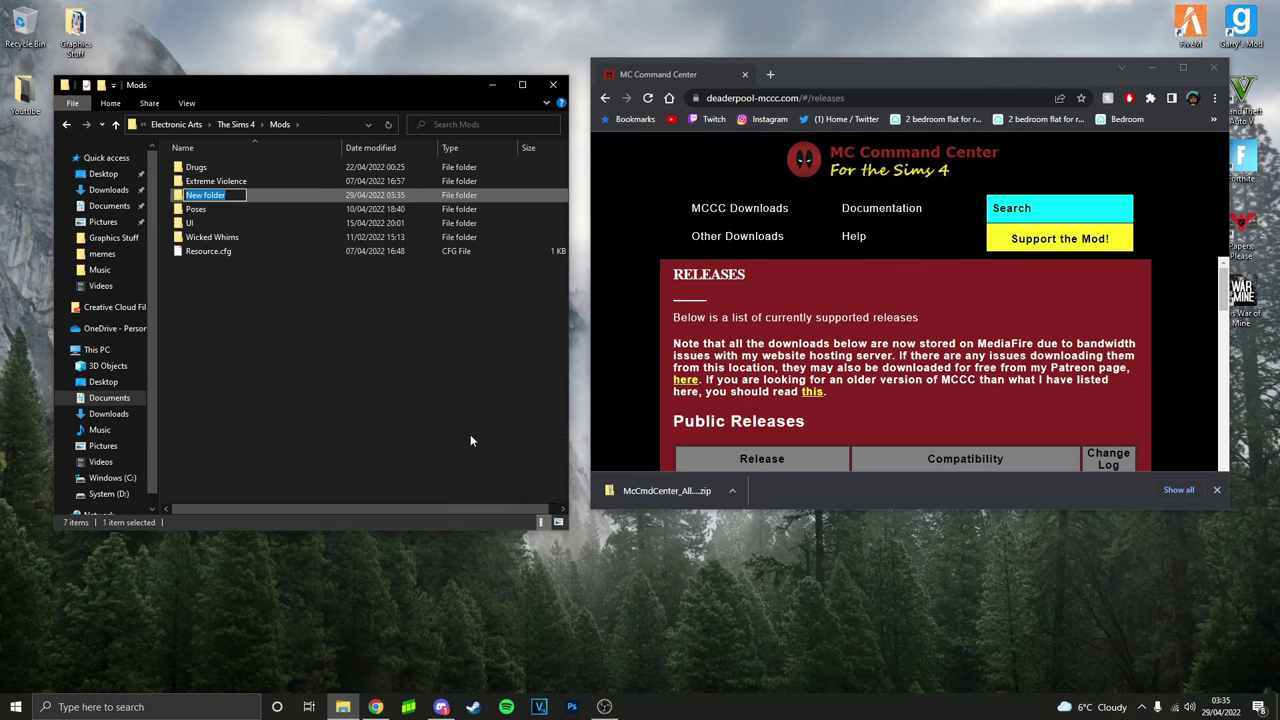
{"action": "type", "text": "MC"}
{"action": "key", "text": "Return"}
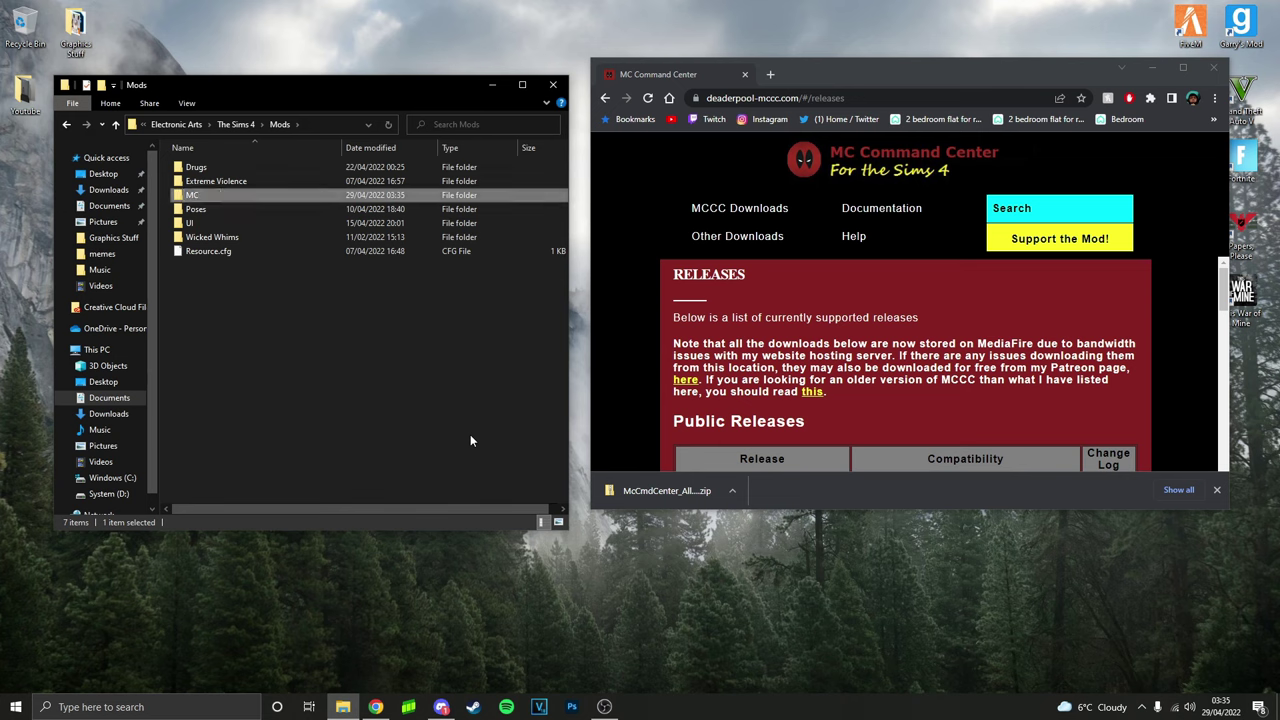
{"action": "double_click", "coordinate": [340, 198]}
{"action": "left_click", "coordinate": [66, 124]}
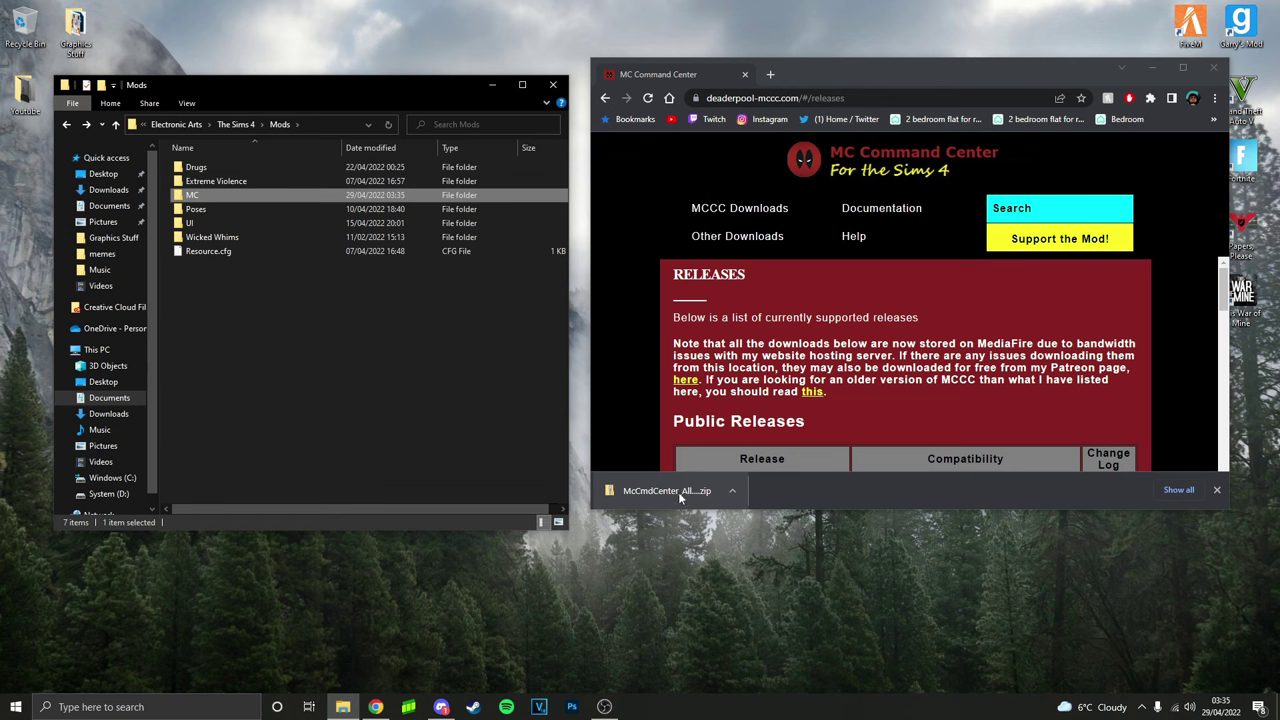
Place the downloaded McCmdCenter zip archive on the desktop and close the browser
{"action": "left_click_drag", "start_coordinate": [706, 492], "coordinate": [709, 616]}
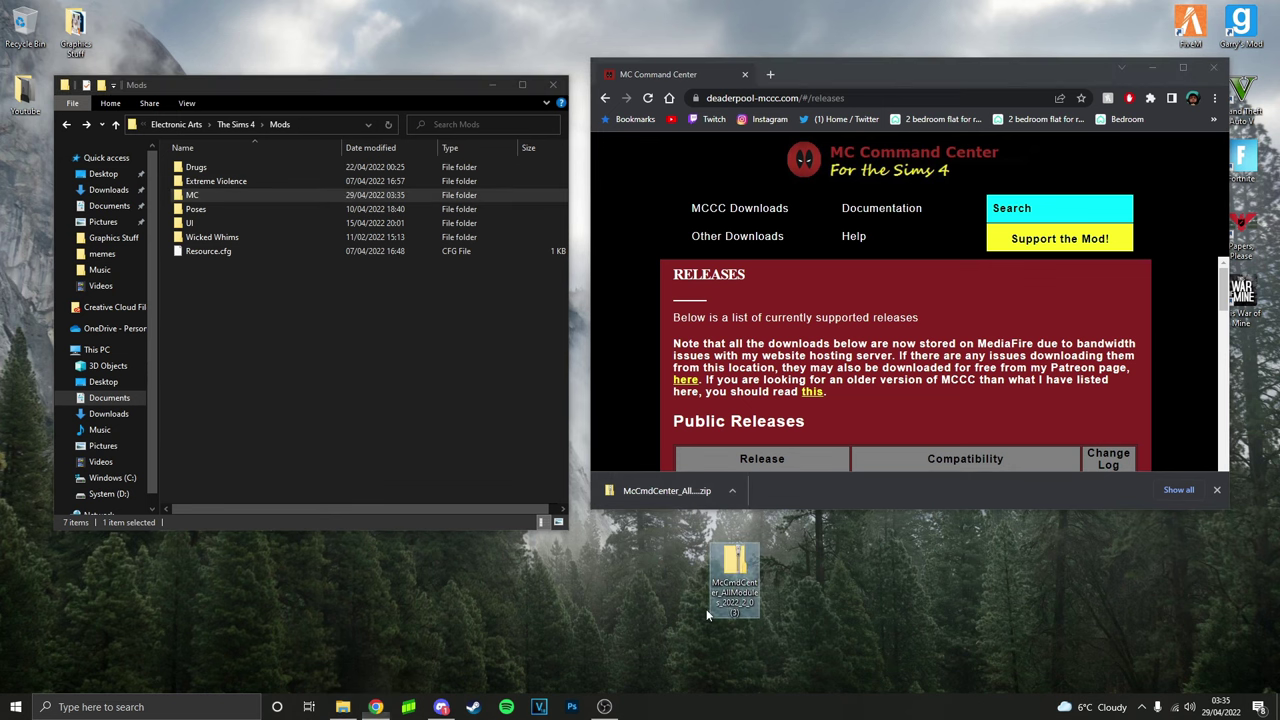
{"action": "left_click", "coordinate": [1213, 68]}
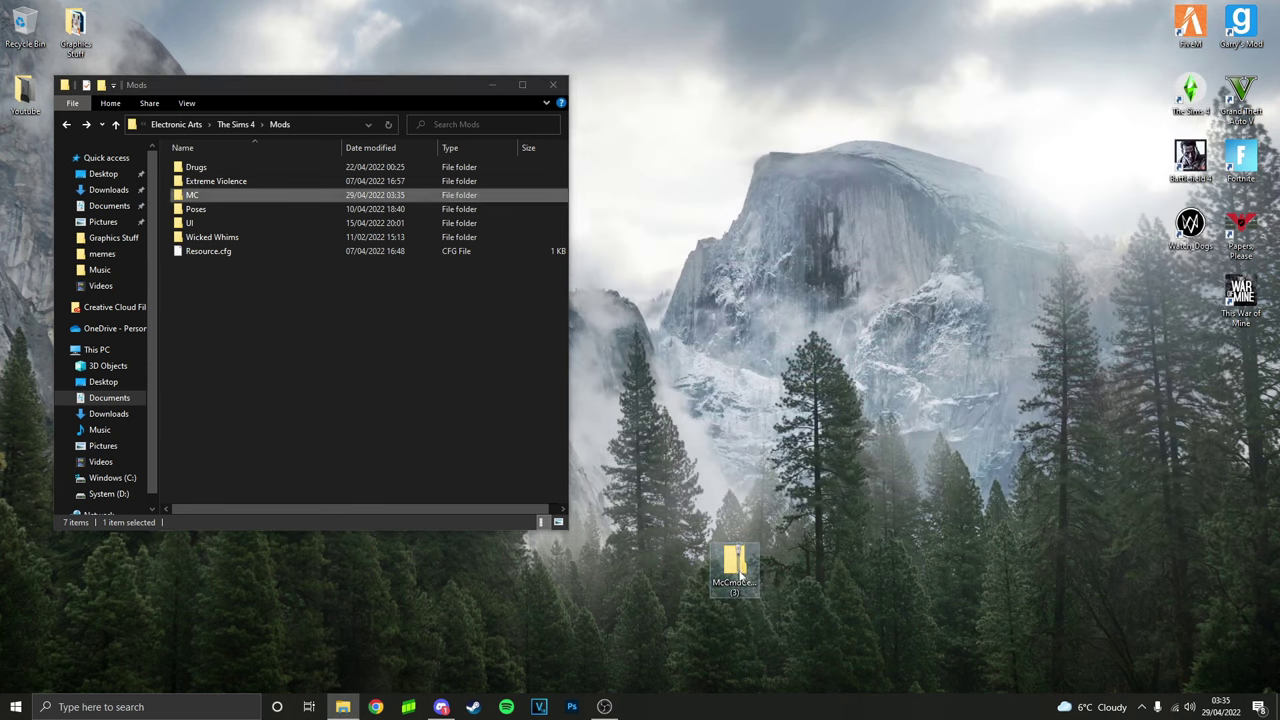
{"action": "left_click_drag", "start_coordinate": [735, 575], "coordinate": [787, 372]}
Extract the McCmdCenter archive into Documents > Electronic Arts > The Sims 4 > Mods > MC
{"action": "right_click", "coordinate": [787, 372]}
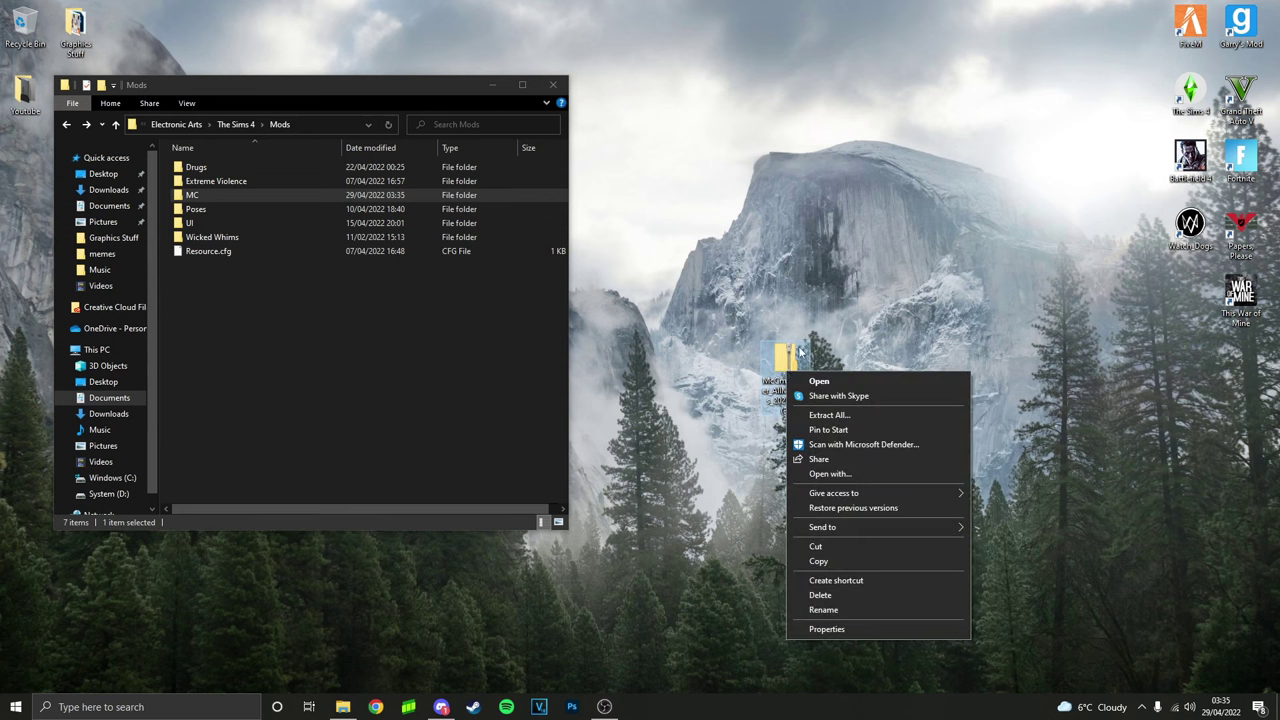
{"action": "left_click", "coordinate": [849, 416]}
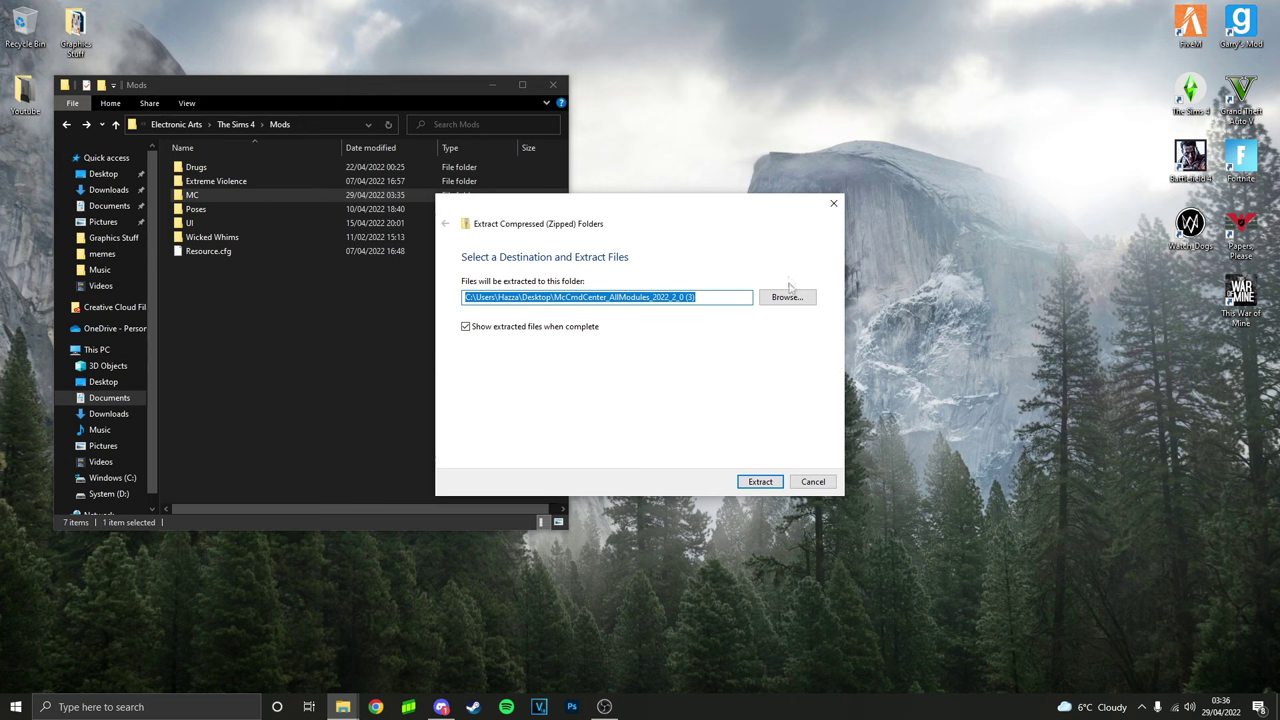
{"action": "left_click", "coordinate": [790, 299]}
{"action": "left_click", "coordinate": [598, 326]}
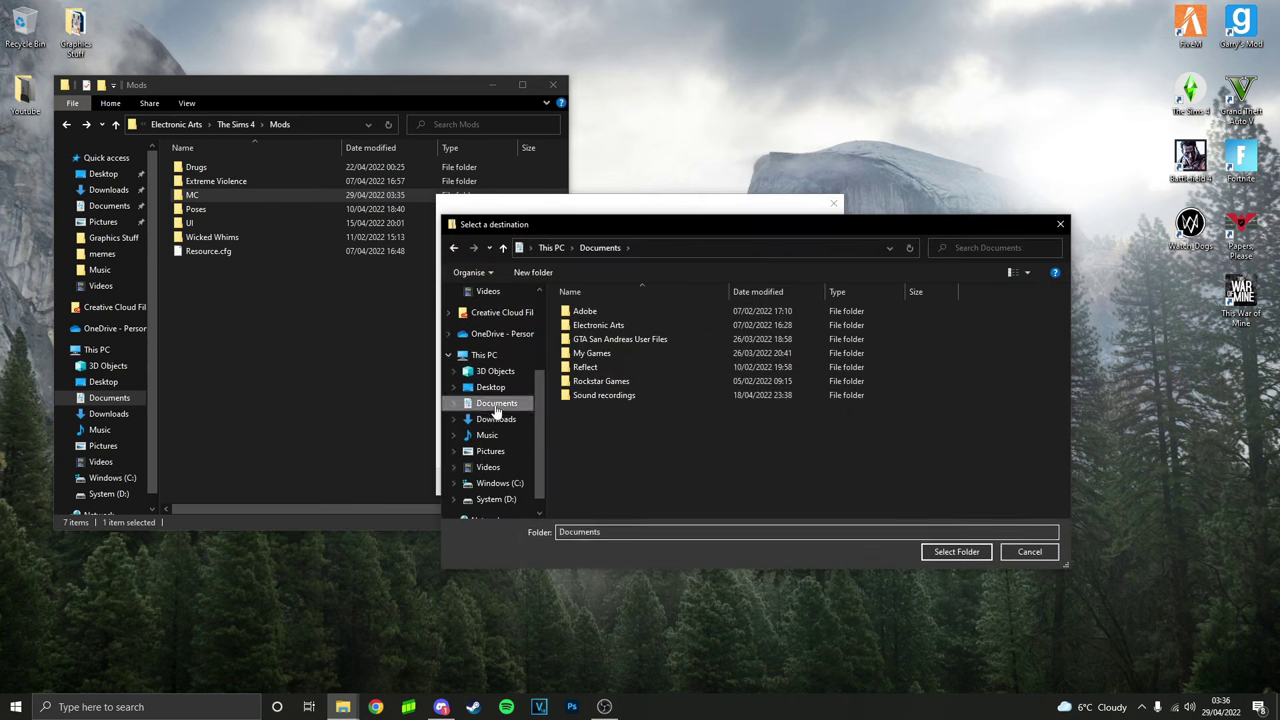
{"action": "double_click", "coordinate": [597, 328]}
{"action": "double_click", "coordinate": [600, 312]}
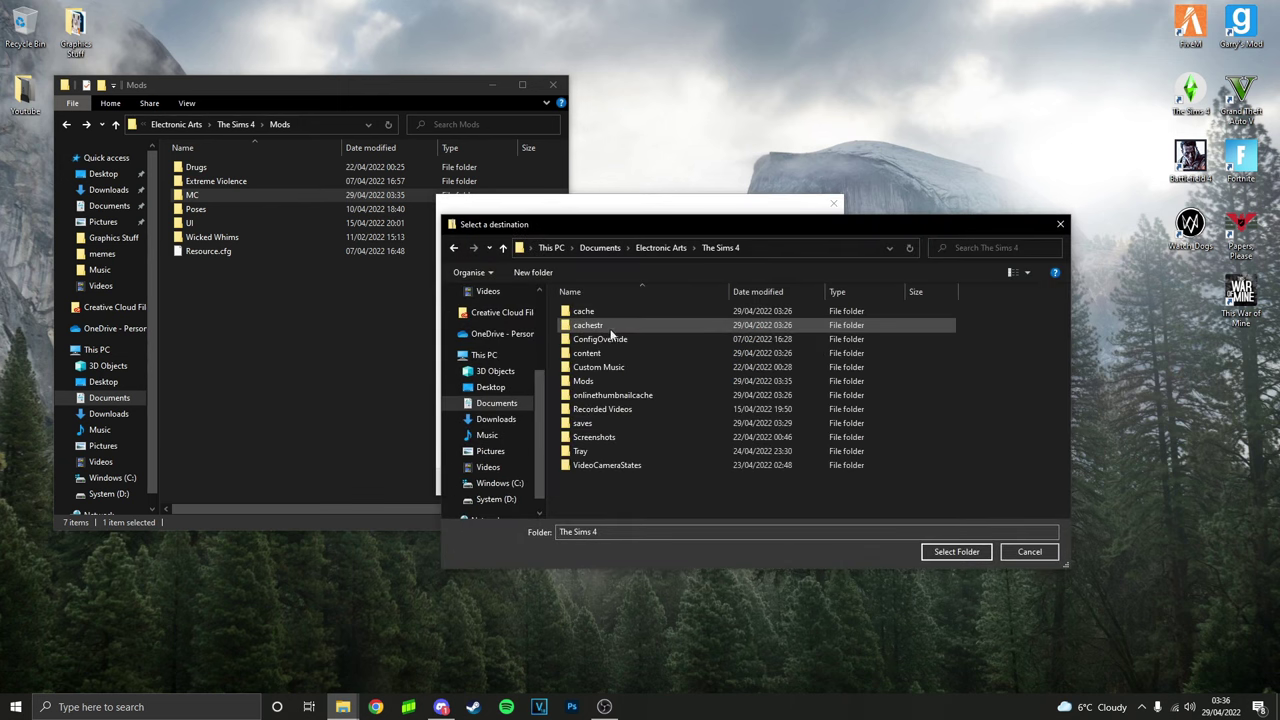
{"action": "double_click", "coordinate": [607, 381]}
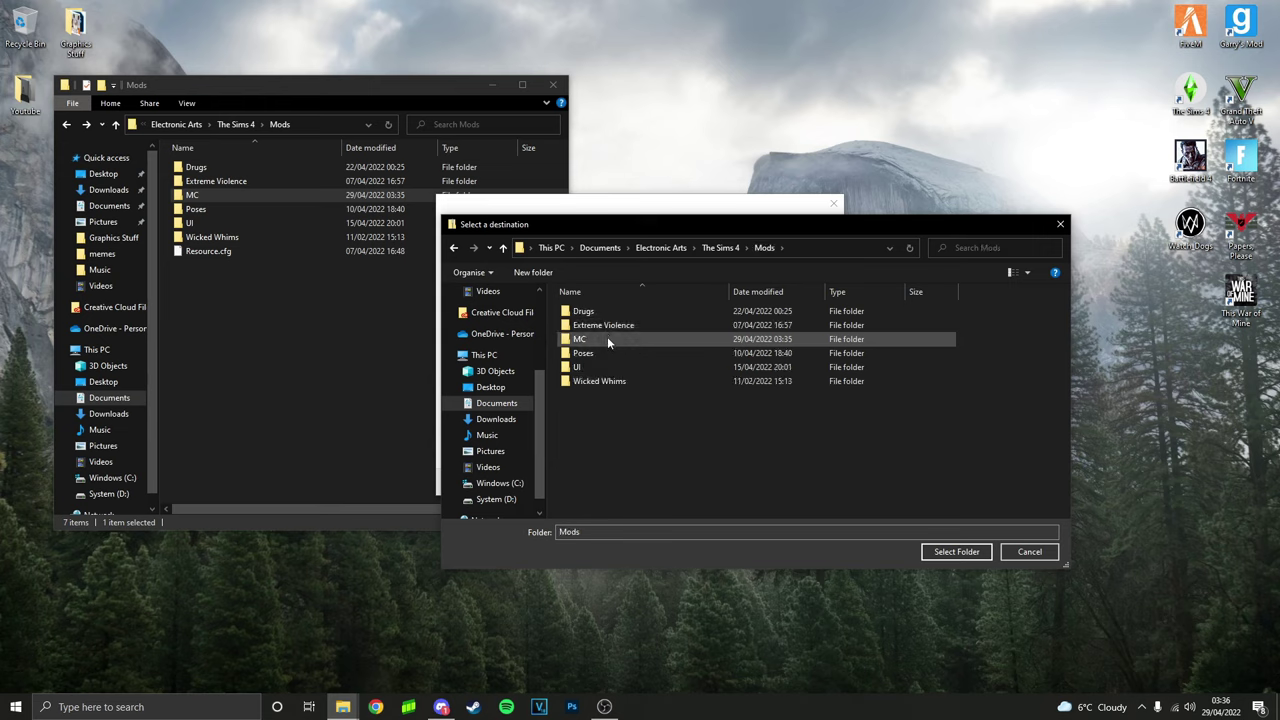
{"action": "double_click", "coordinate": [607, 343]}
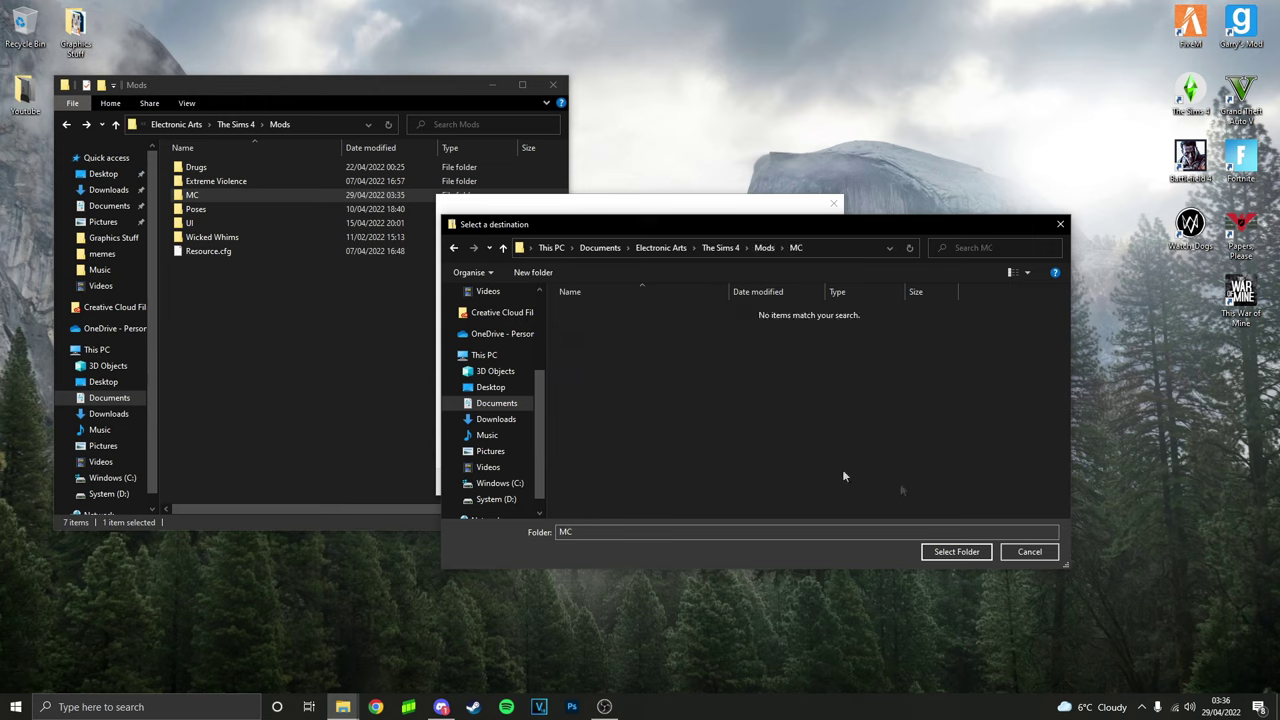
{"action": "left_click", "coordinate": [956, 552]}
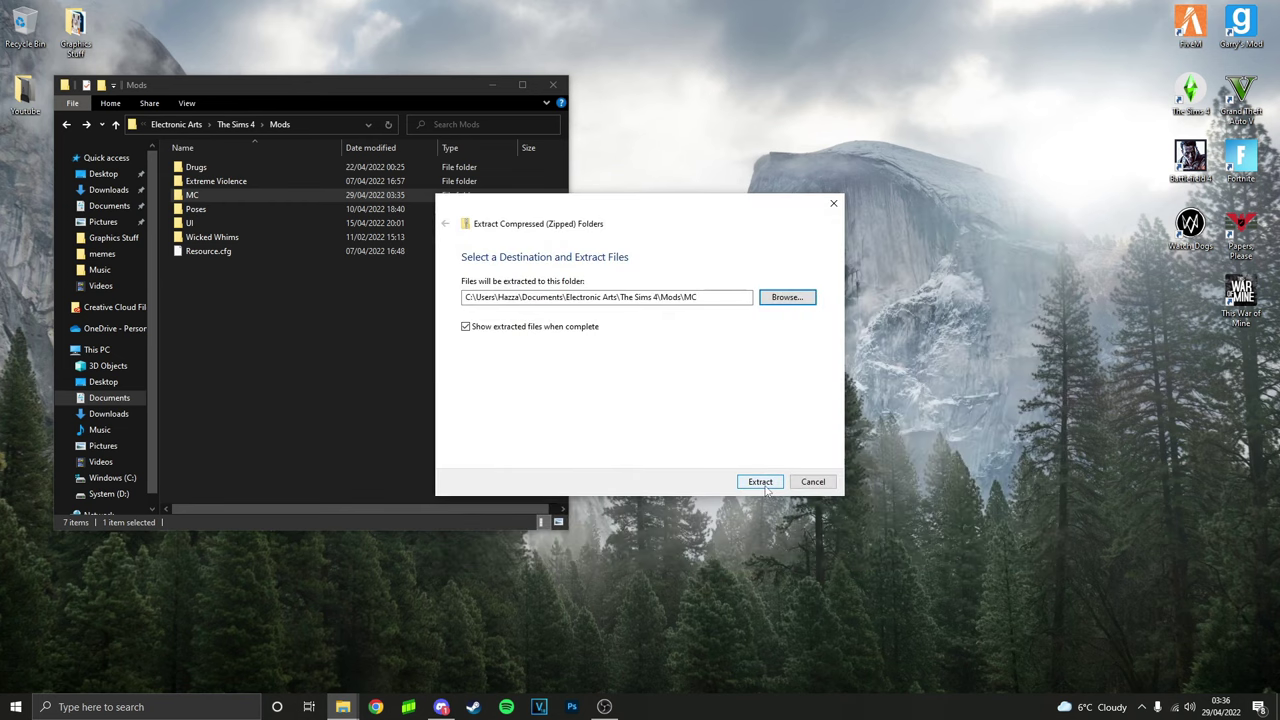
{"action": "left_click", "coordinate": [763, 485]}
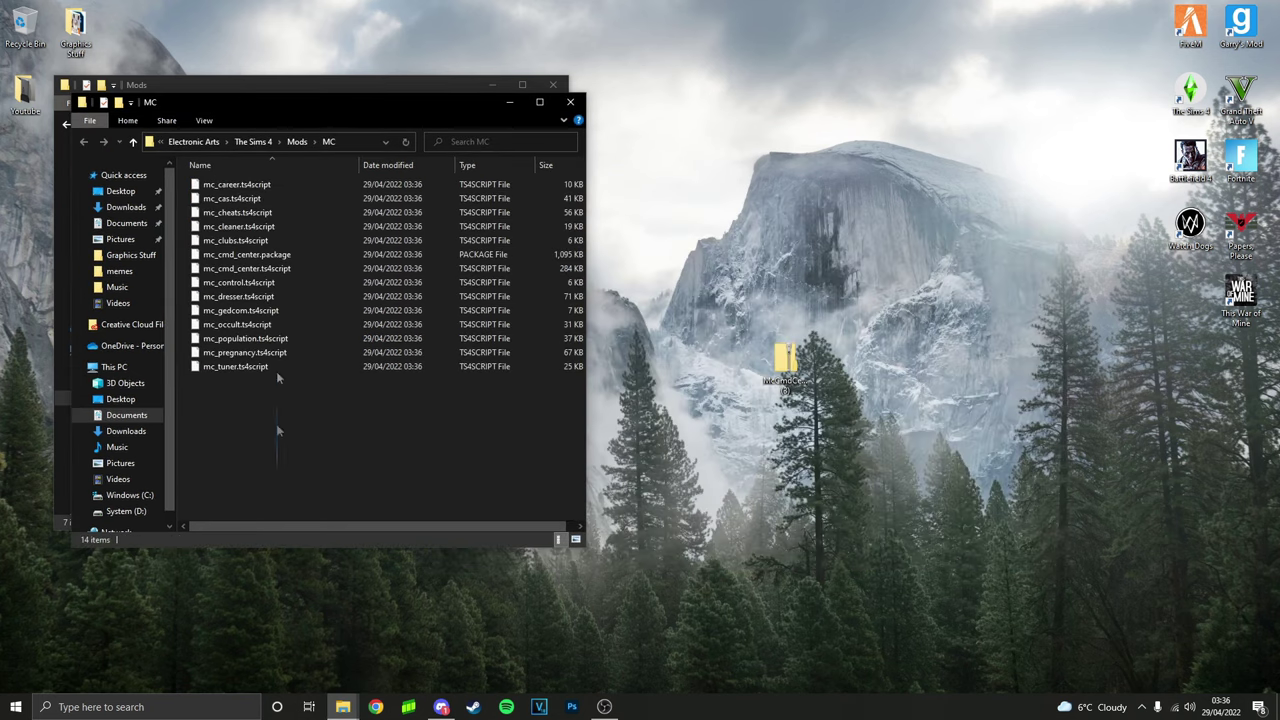
Check the extracted mod files in the MC folder and clear the folder windows and zip archive out of the way
{"action": "left_click_drag", "start_coordinate": [278, 431], "coordinate": [334, 509]}
{"action": "key", "text": "ctrl+a"}
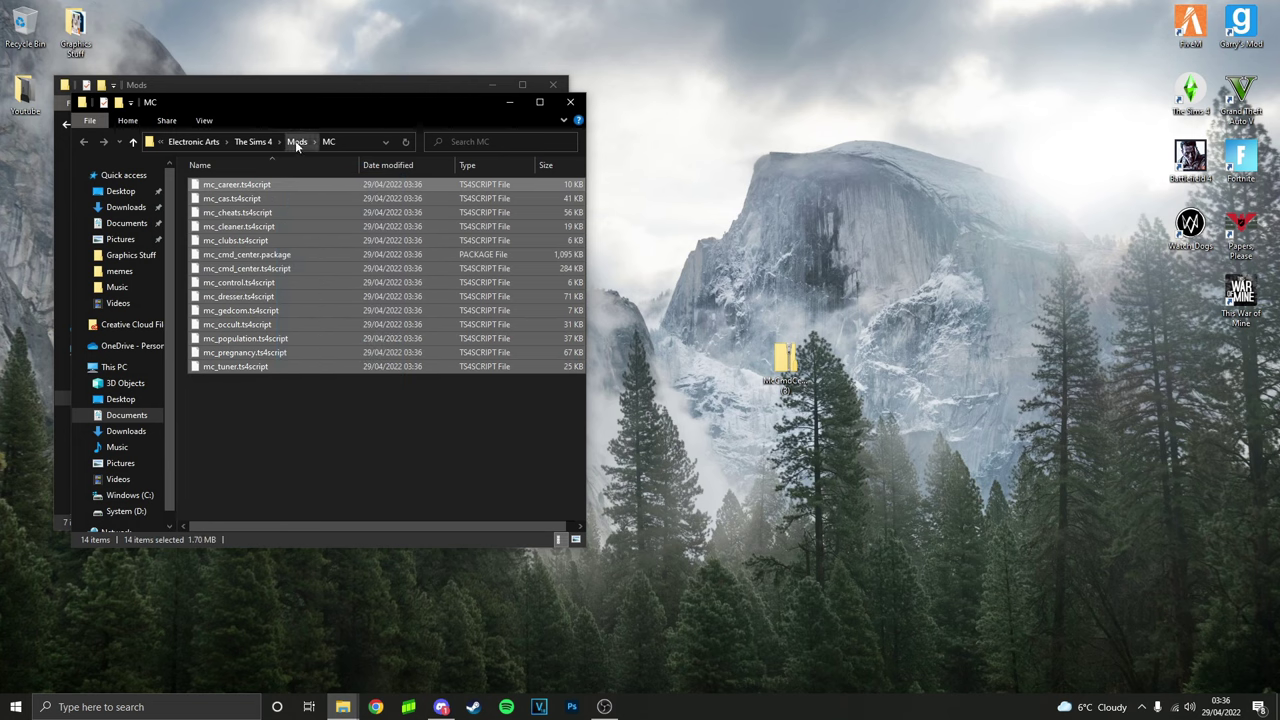
{"action": "left_click", "coordinate": [295, 140]}
{"action": "double_click", "coordinate": [256, 213]}
{"action": "left_click_drag", "start_coordinate": [287, 406], "coordinate": [346, 174]}
{"action": "left_click", "coordinate": [570, 102]}
{"action": "left_click", "coordinate": [551, 85]}
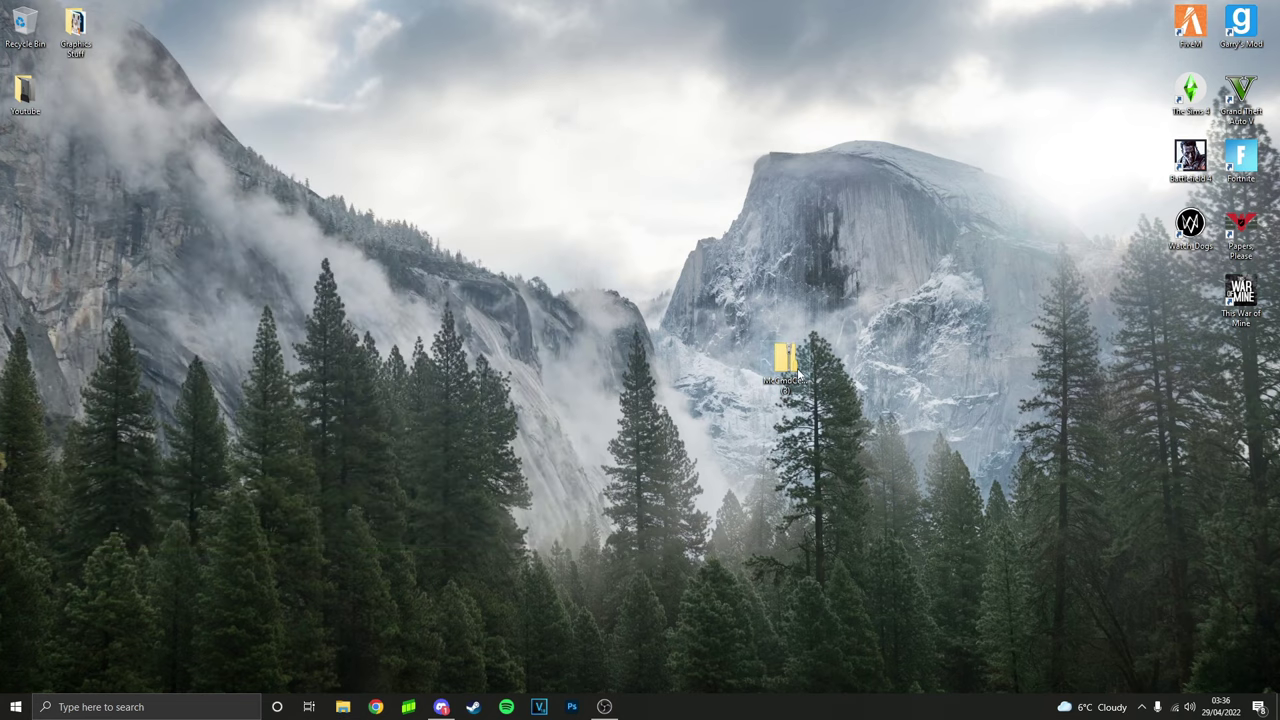
{"action": "left_click_drag", "start_coordinate": [797, 366], "coordinate": [78, 89]}
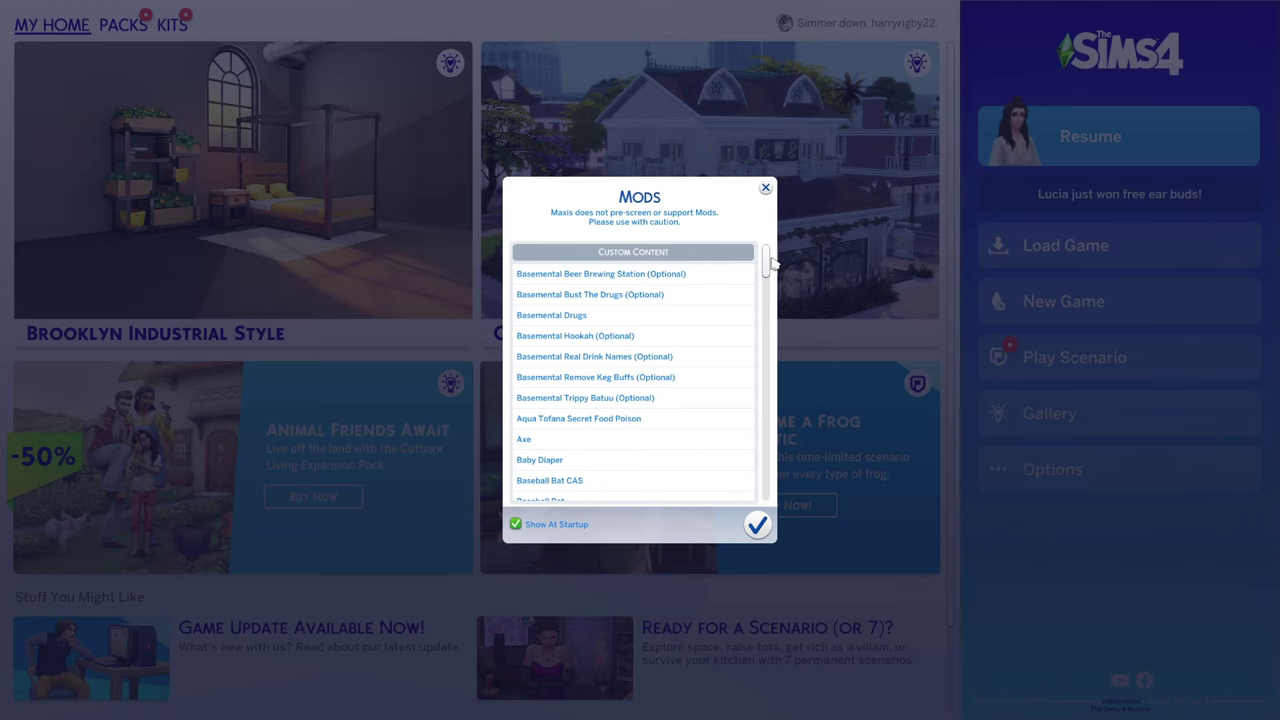
In The Sims 4, make sure custom content and script mods are enabled in the Other game options and apply the changes
{"action": "left_click", "coordinate": [757, 525]}
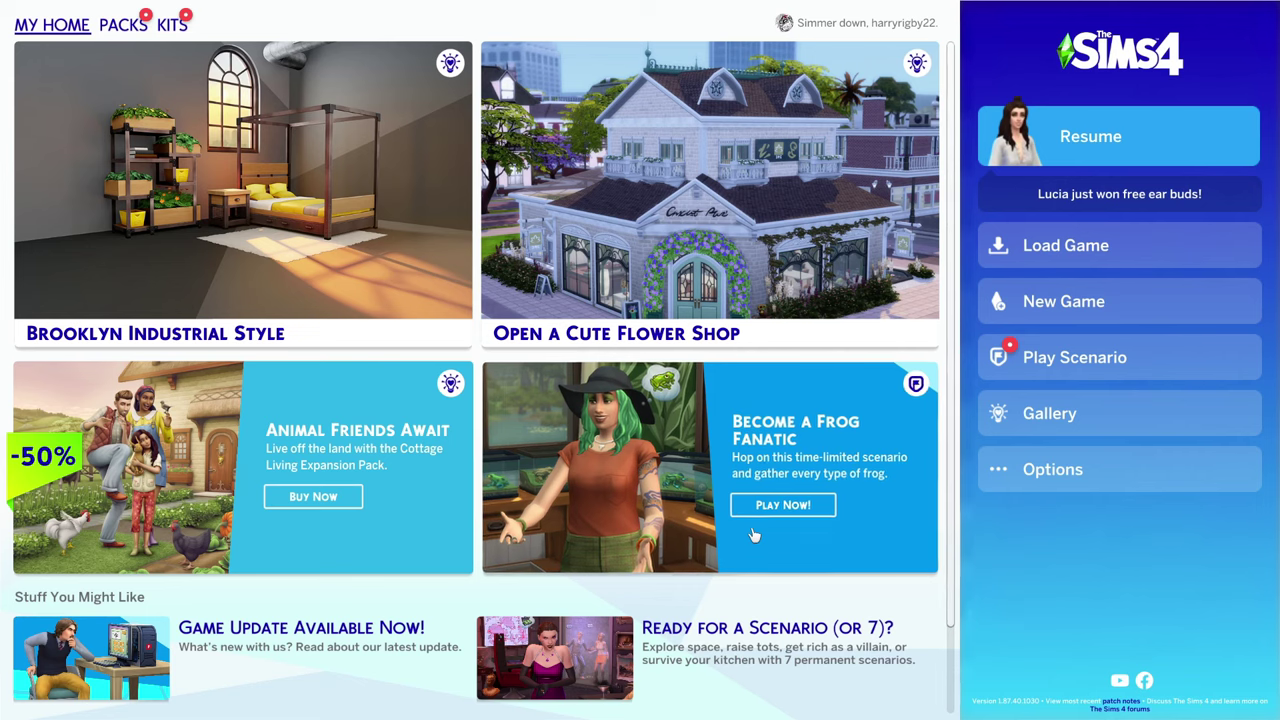
{"action": "left_click", "coordinate": [1050, 488]}
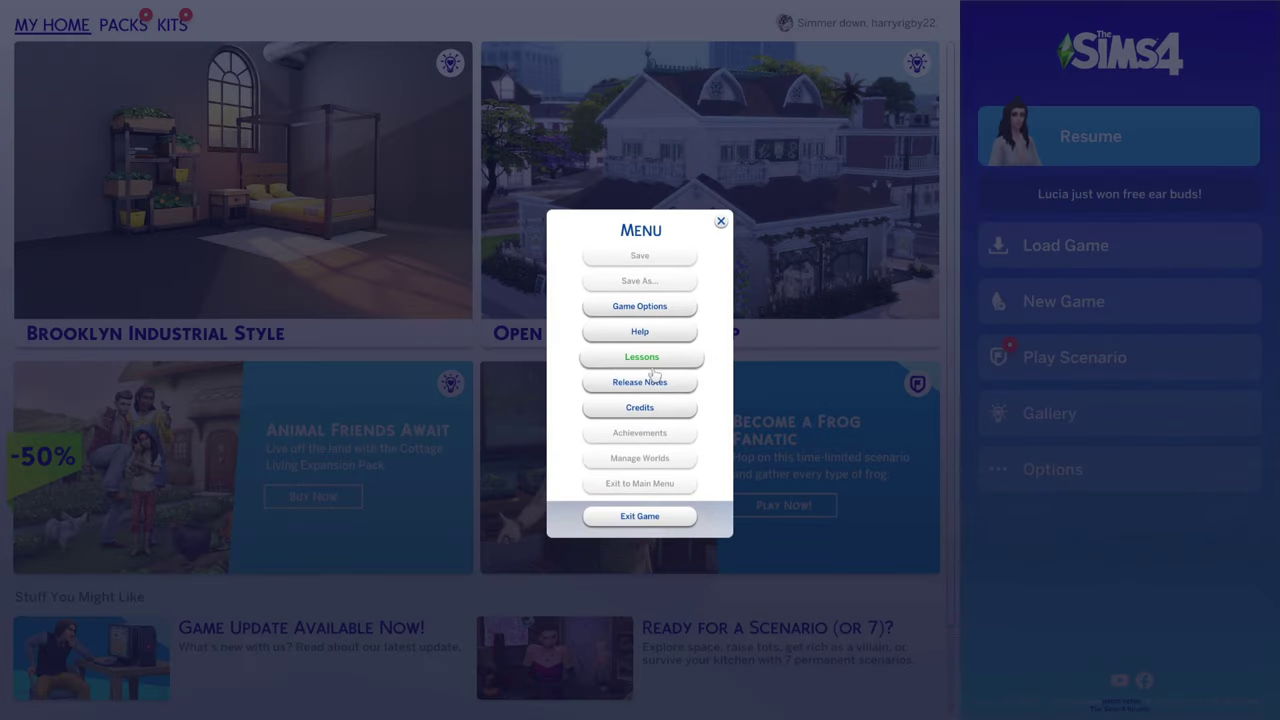
{"action": "left_click", "coordinate": [624, 308]}
{"action": "left_click", "coordinate": [420, 404]}
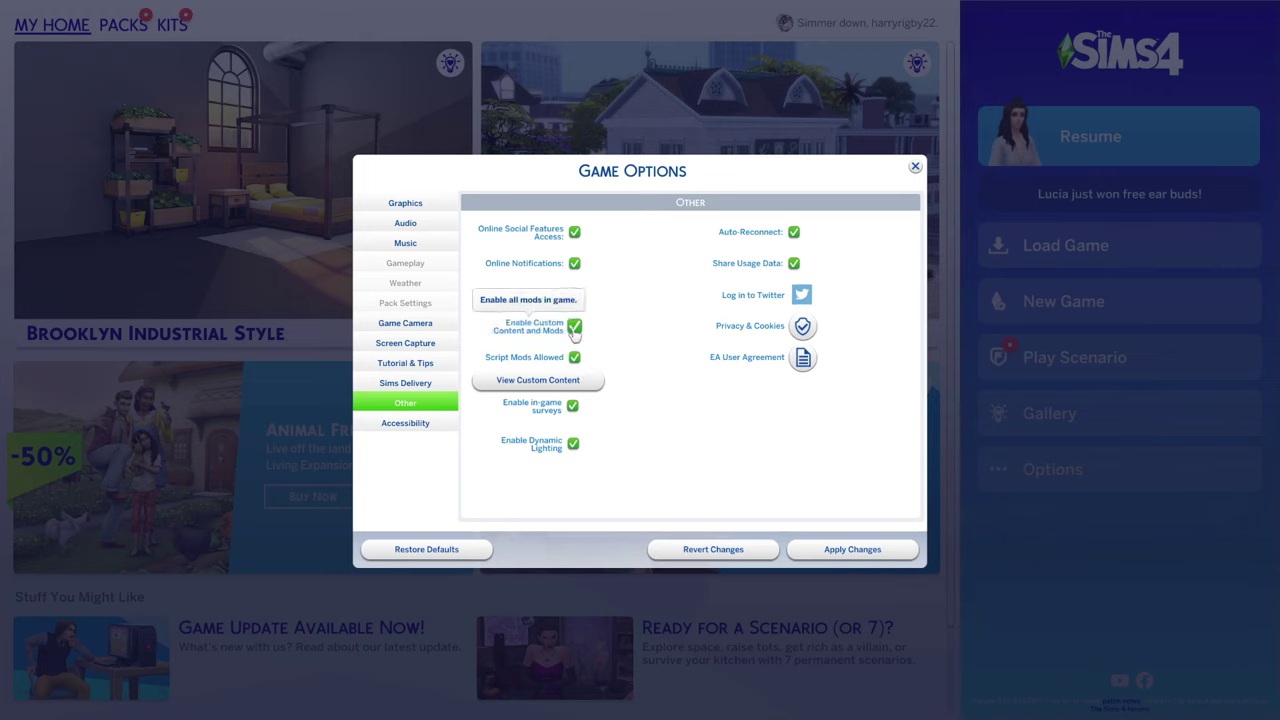
{"action": "left_click", "coordinate": [891, 549]}
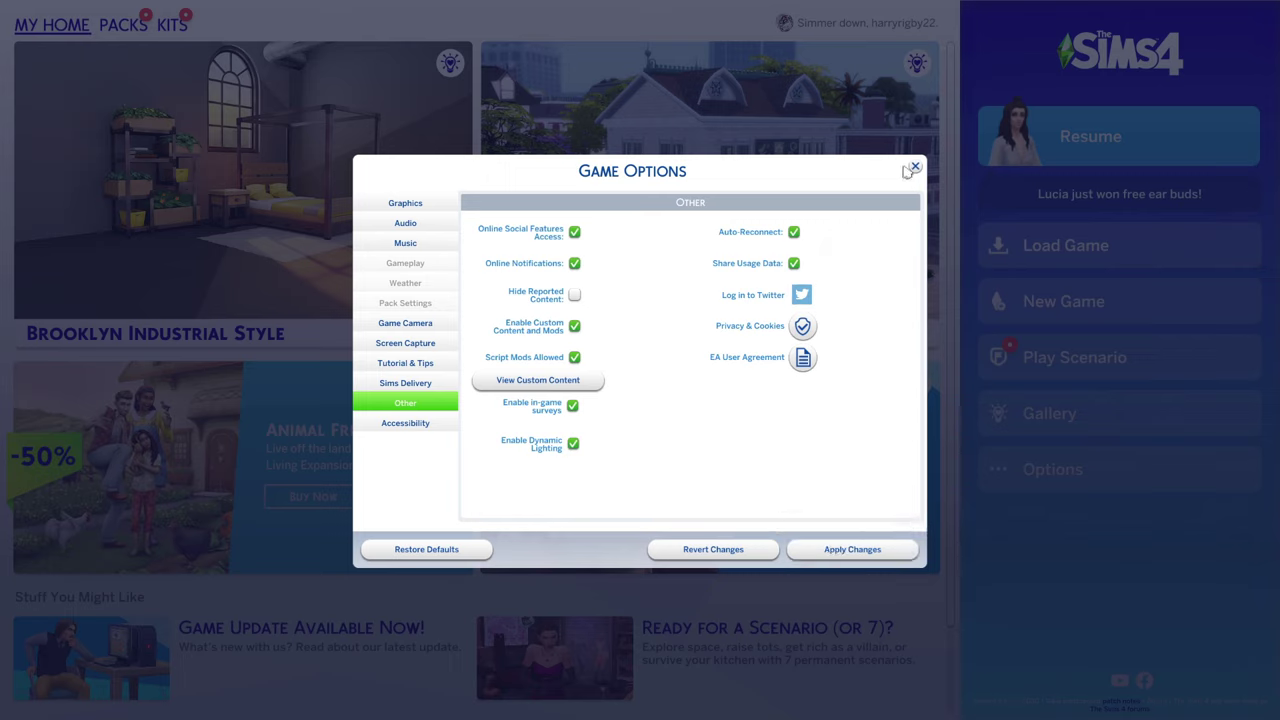
{"action": "left_click", "coordinate": [914, 166]}
{"action": "left_click", "coordinate": [720, 221]}
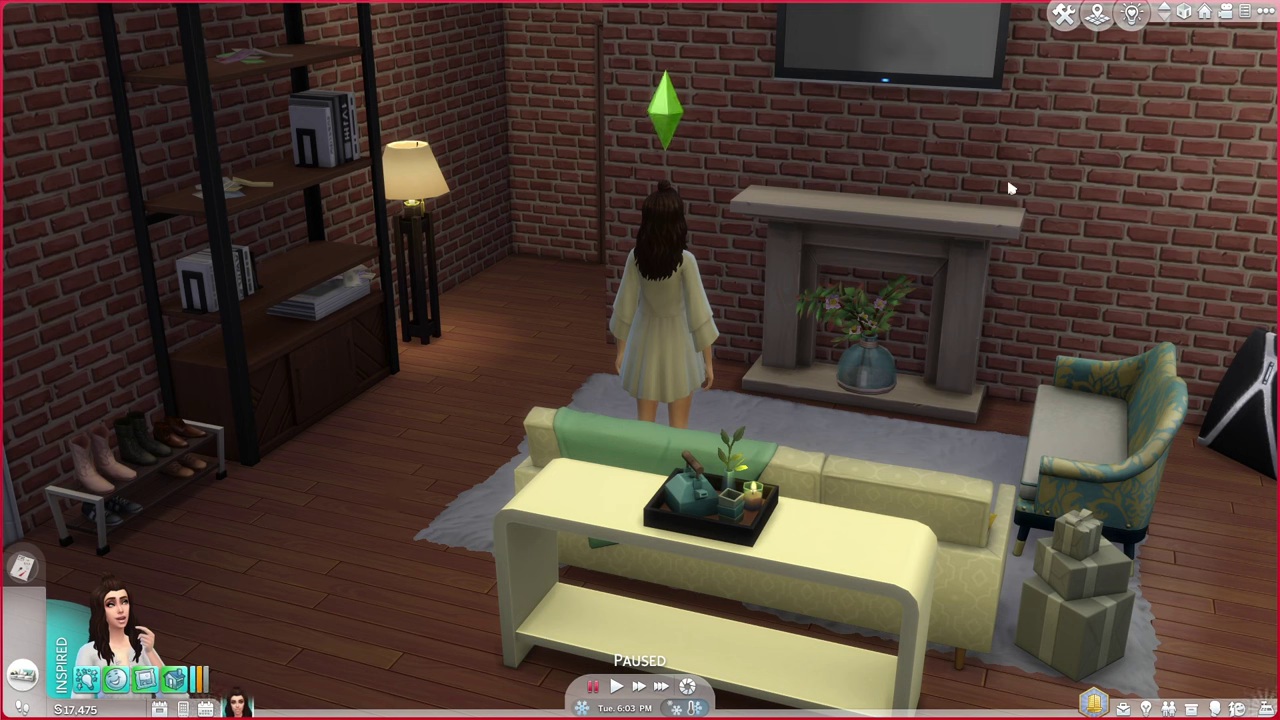
View the MC Command Center welcome message in the household's notifications and dismiss it
{"action": "left_click", "coordinate": [1245, 11]}
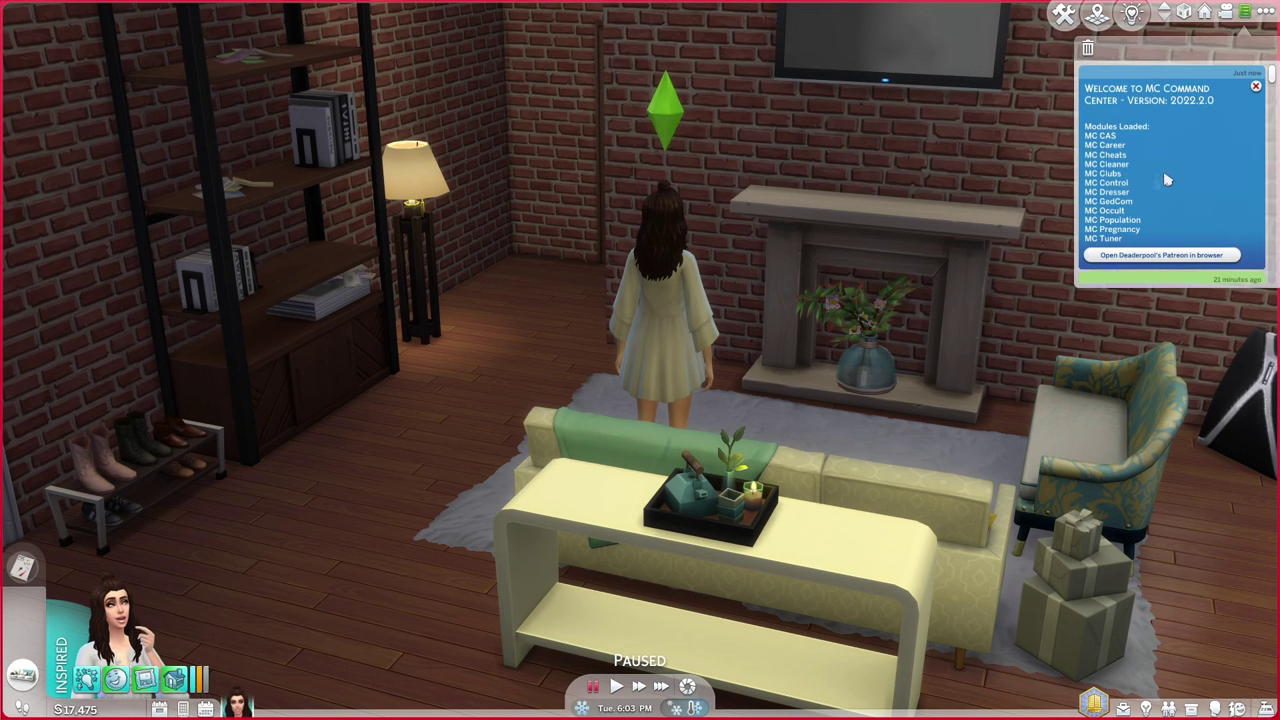
{"action": "left_click", "coordinate": [1257, 88]}
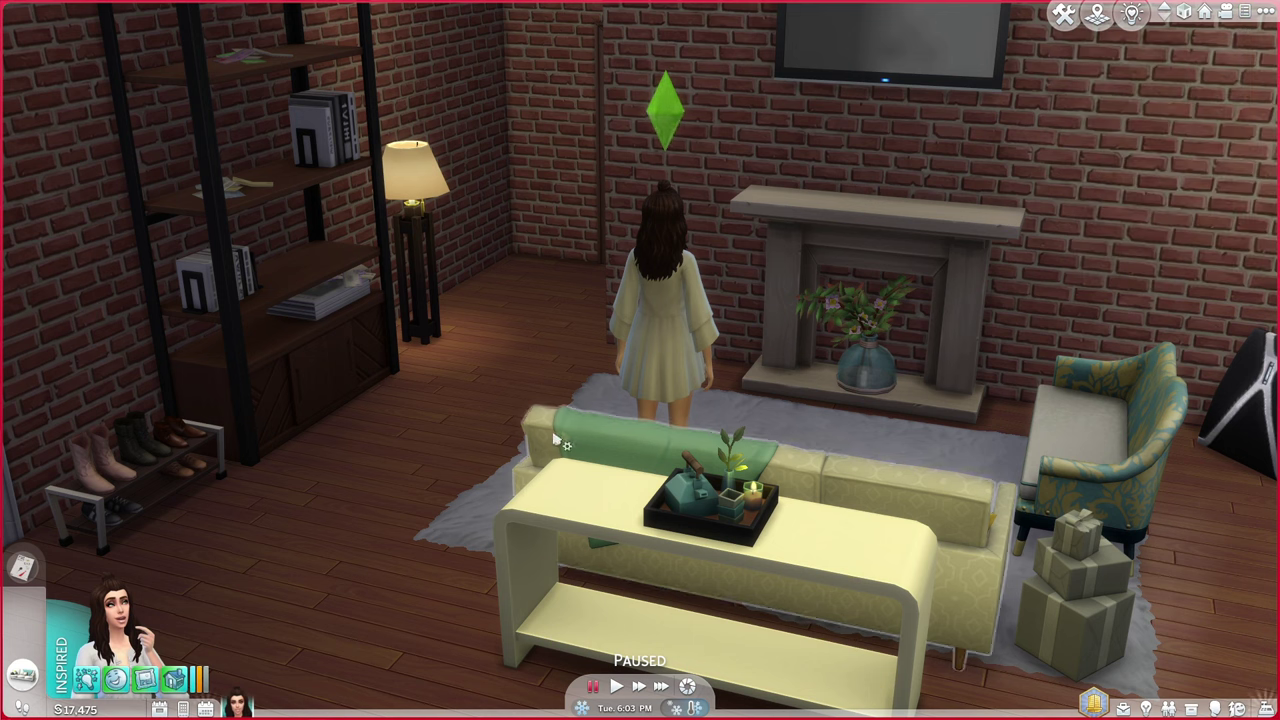
Open MC Command Center on the standing Sim, look through the MC Cheats options and return to the Sim's main command list
{"action": "left_click", "coordinate": [662, 296]}
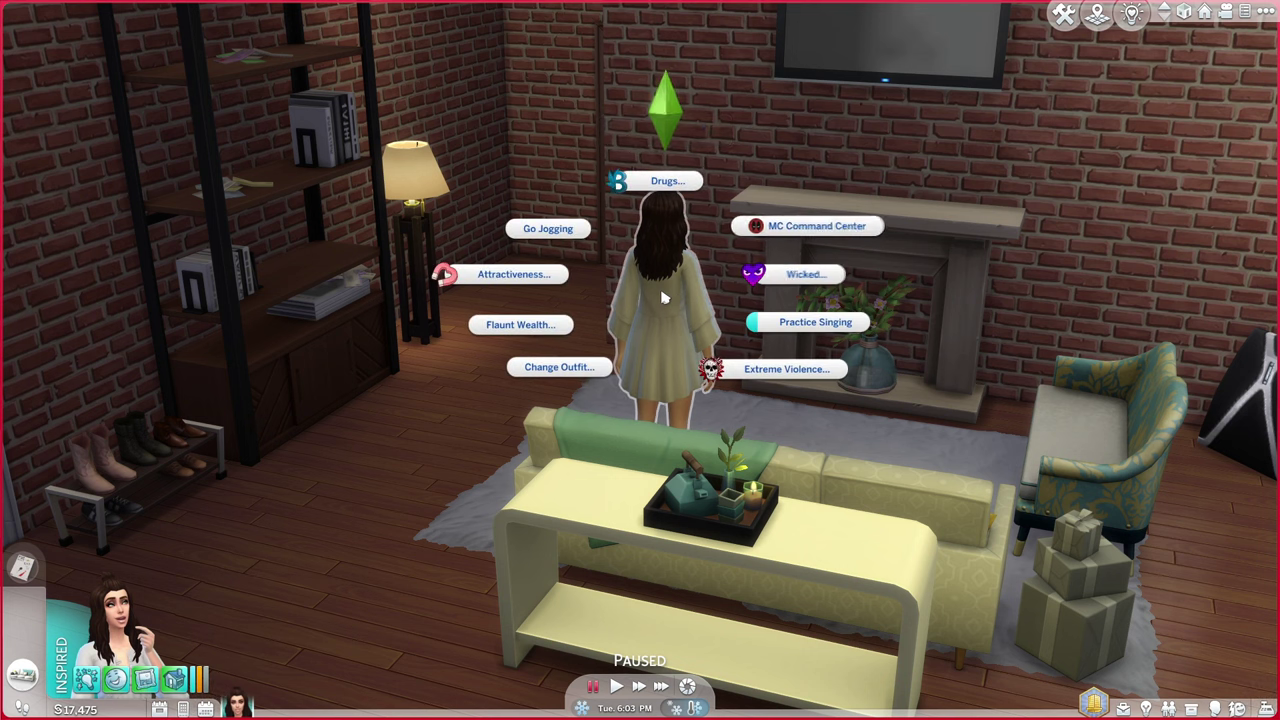
{"action": "left_click", "coordinate": [779, 240]}
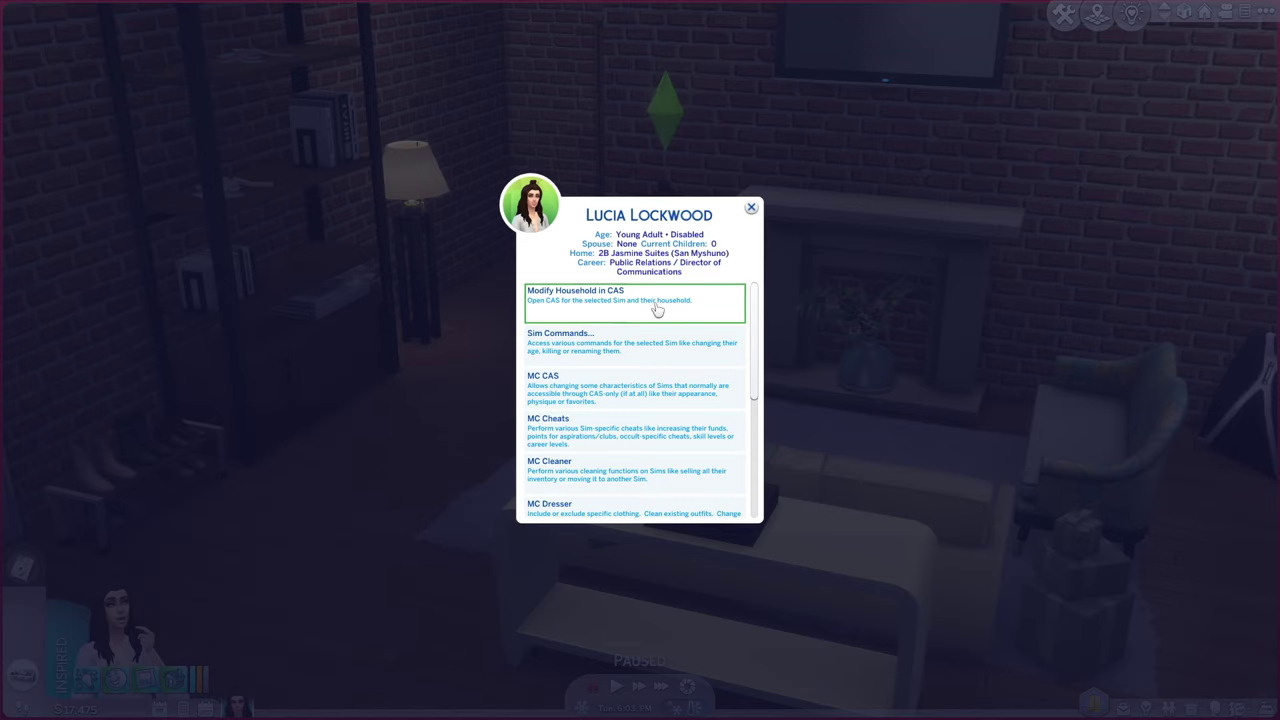
{"action": "left_click", "coordinate": [617, 441]}
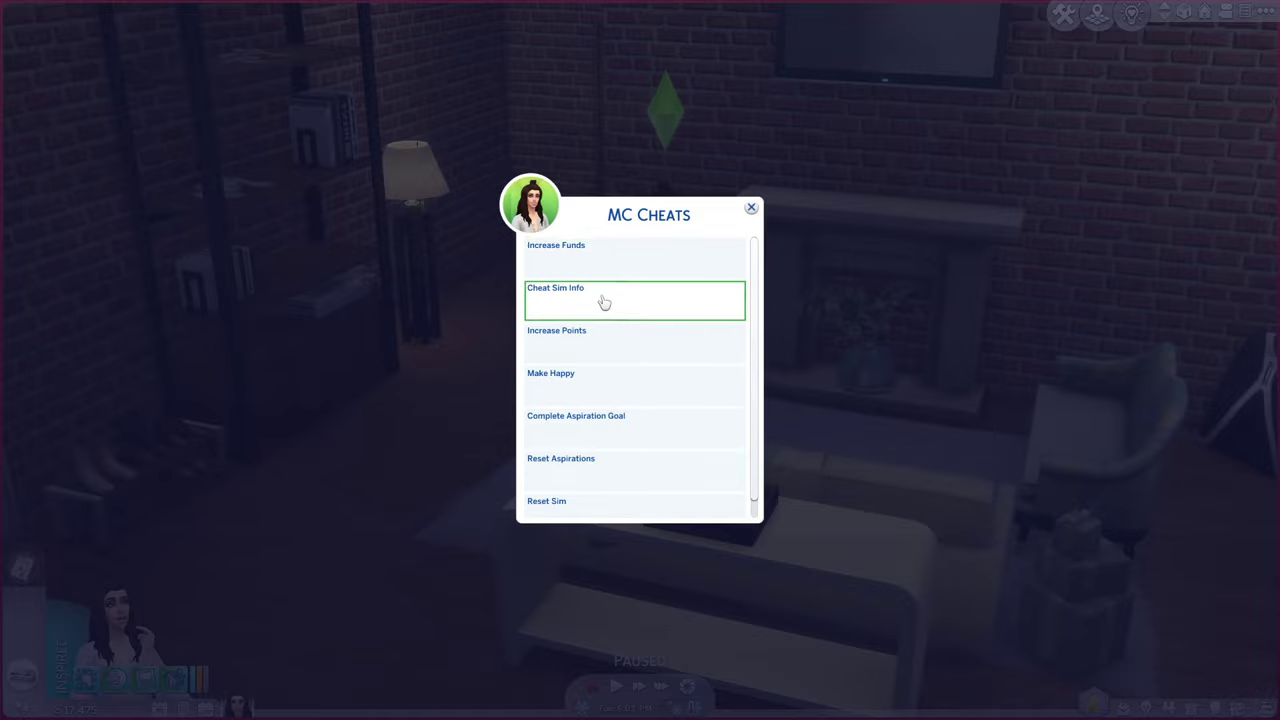
{"action": "scroll", "coordinate": [657, 486], "scroll_direction": "down", "scroll_amount": 1}
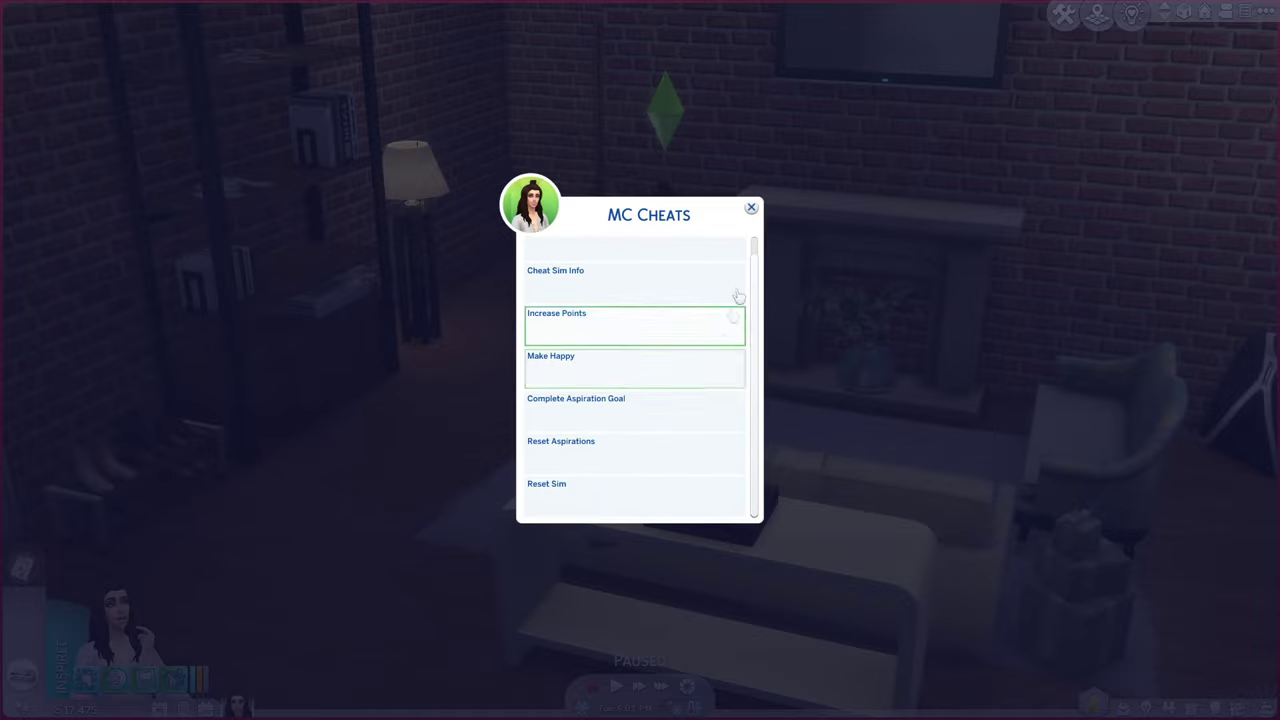
{"action": "left_click", "coordinate": [751, 207]}
Review the Sim's full list of MC Command Center categories, from Modify Household in CAS to Relationships
{"action": "scroll", "coordinate": [633, 428], "scroll_direction": "down", "scroll_amount": 5}
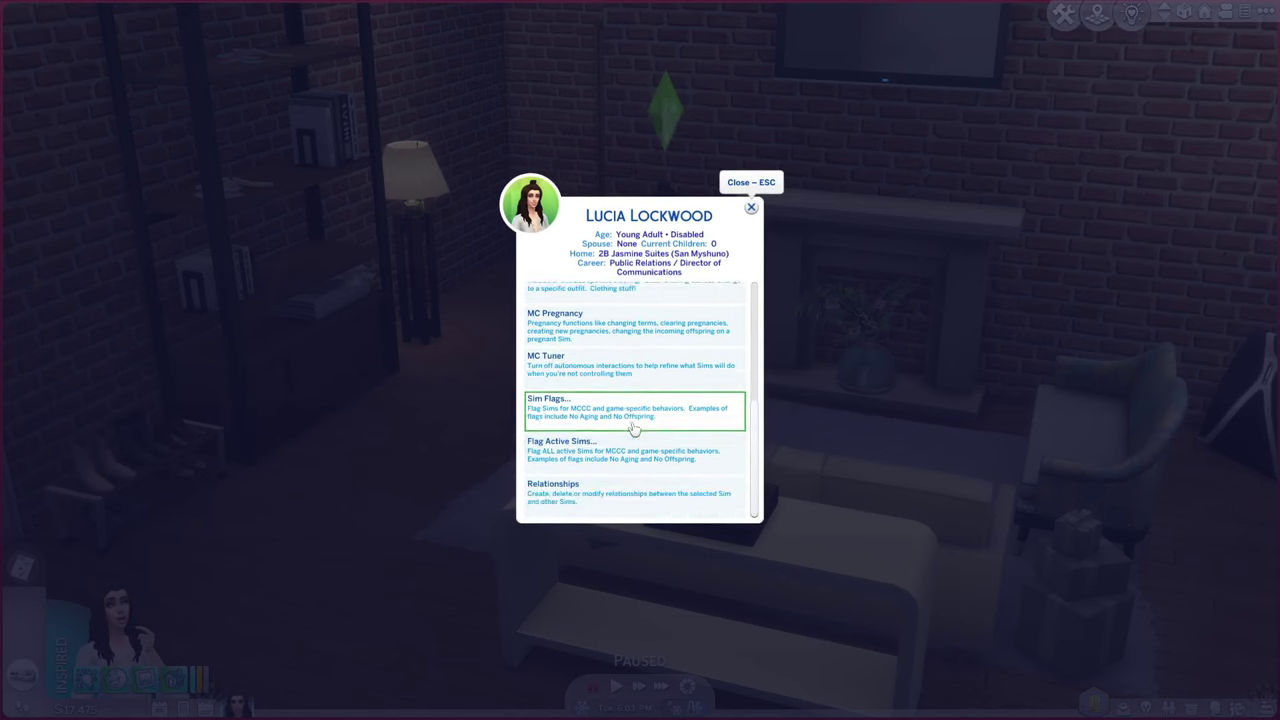
{"action": "scroll", "coordinate": [633, 450], "scroll_direction": "up", "scroll_amount": 5}
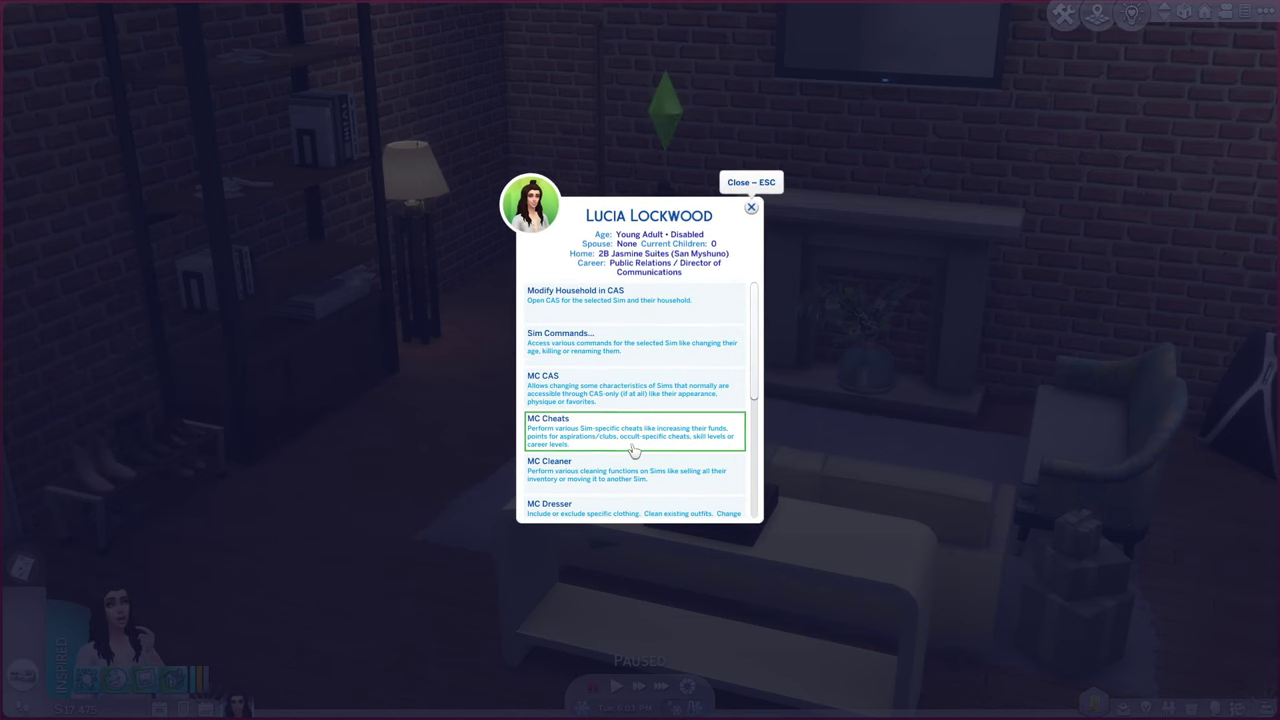
{"action": "scroll", "coordinate": [633, 450], "scroll_direction": "down", "scroll_amount": 4}
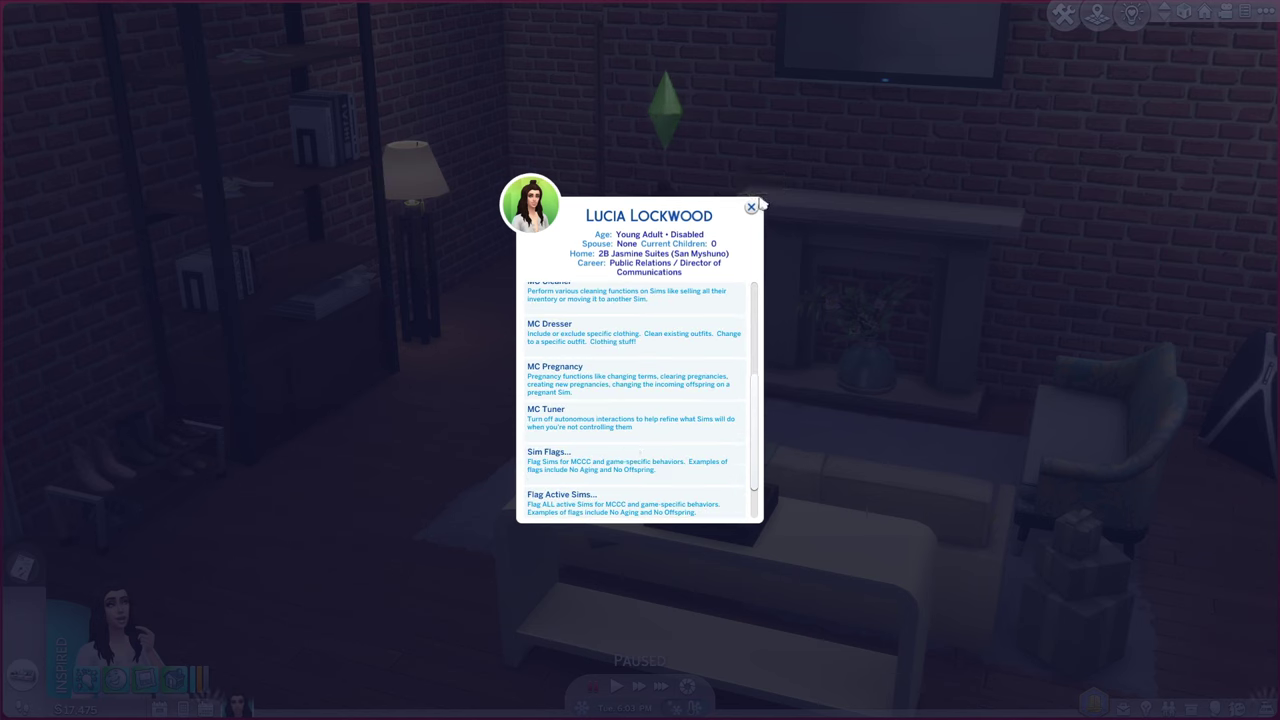